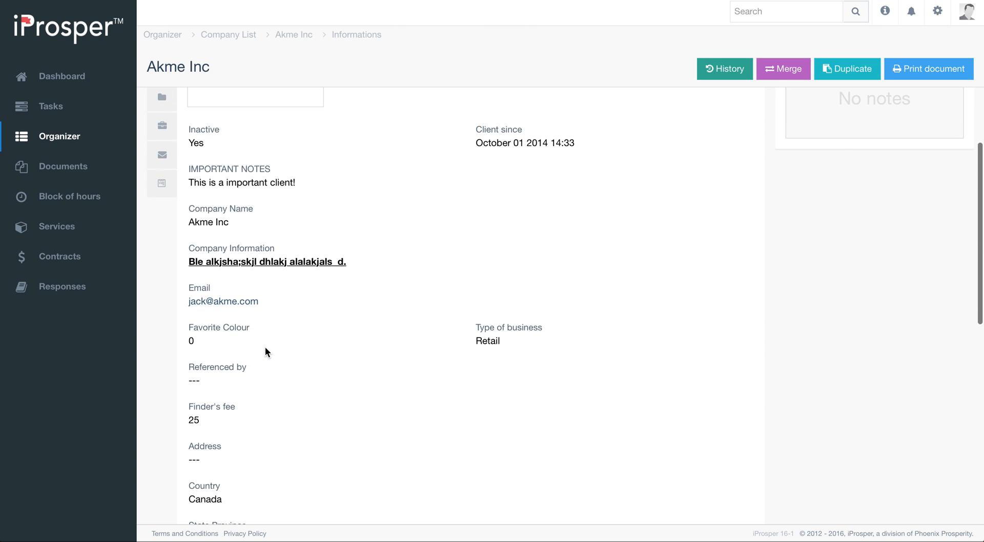
scroll(266, 352, "down", 5)
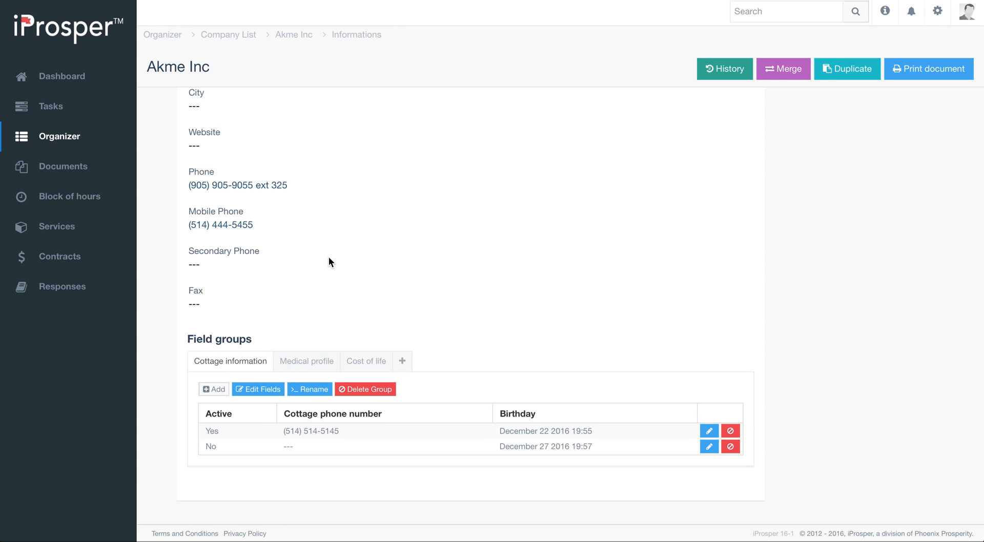
- Open the Companies system form from the form customization settings
scroll(328, 258, "up", 12)
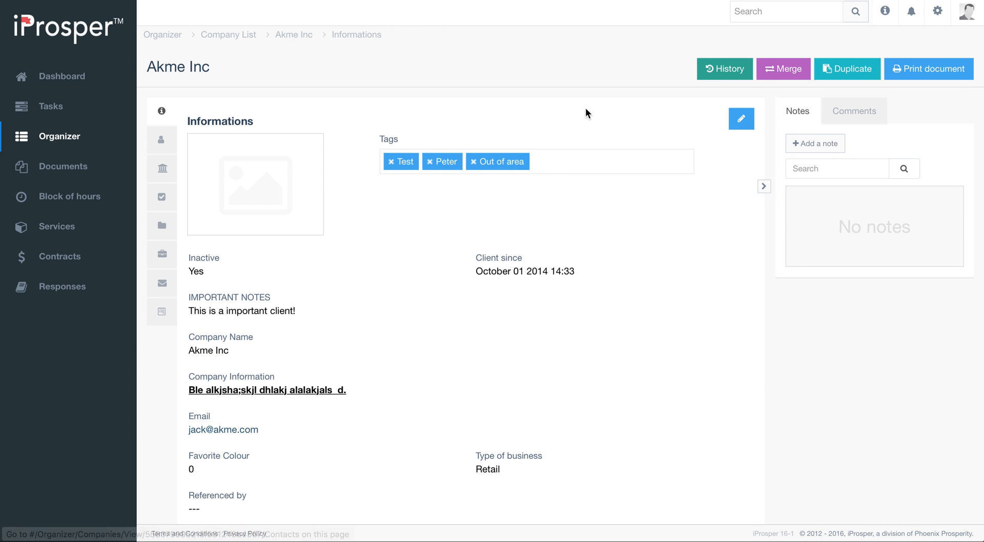
left_click(940, 14)
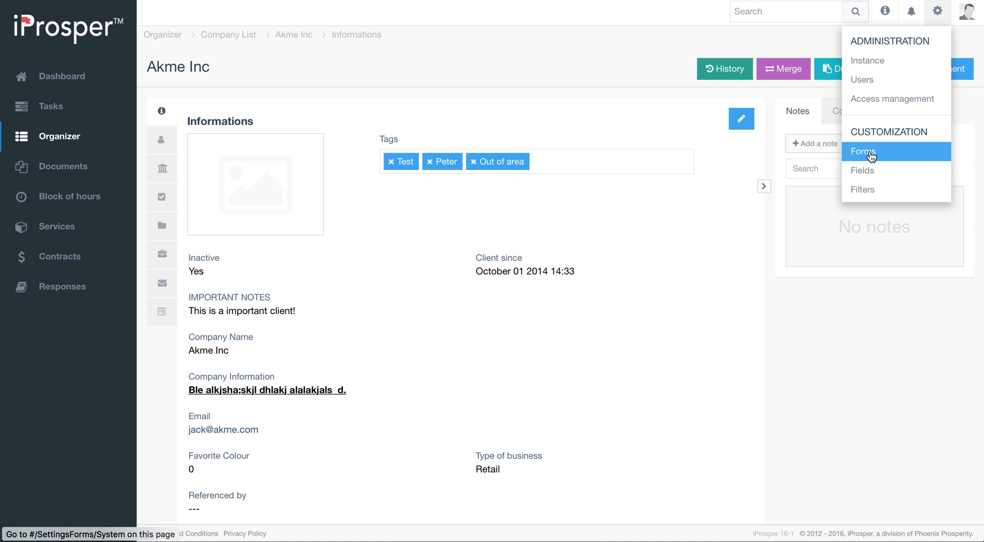
left_click(869, 156)
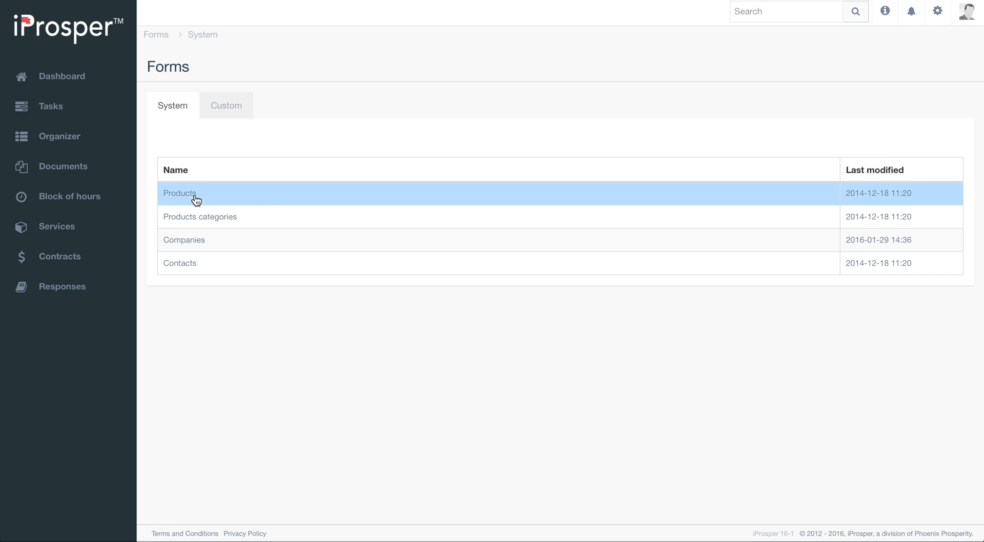
left_click(194, 248)
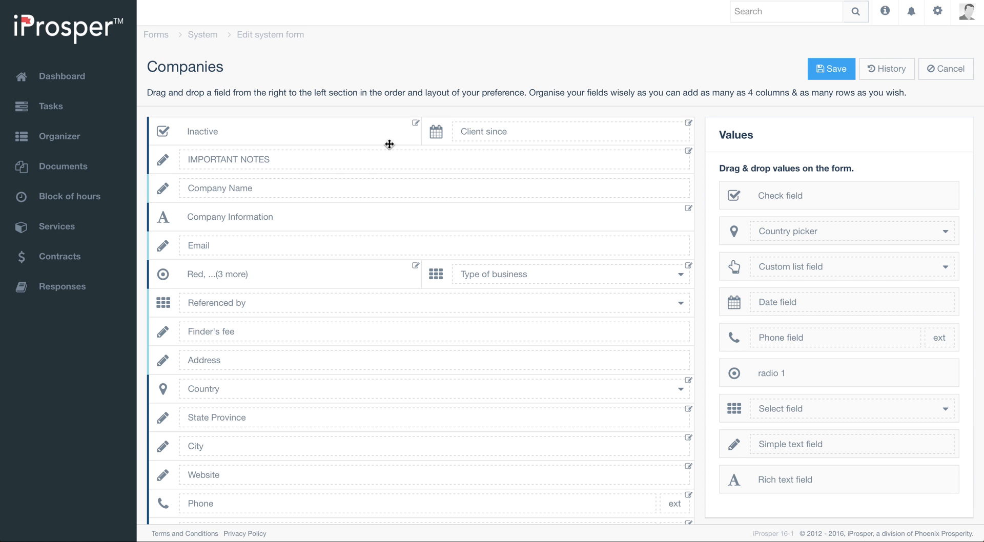
- Delete the Type of business field from the Companies form and save the form
scroll(300, 323, "down", 4)
scroll(301, 382, "up", 4)
scroll(309, 405, "down", 3)
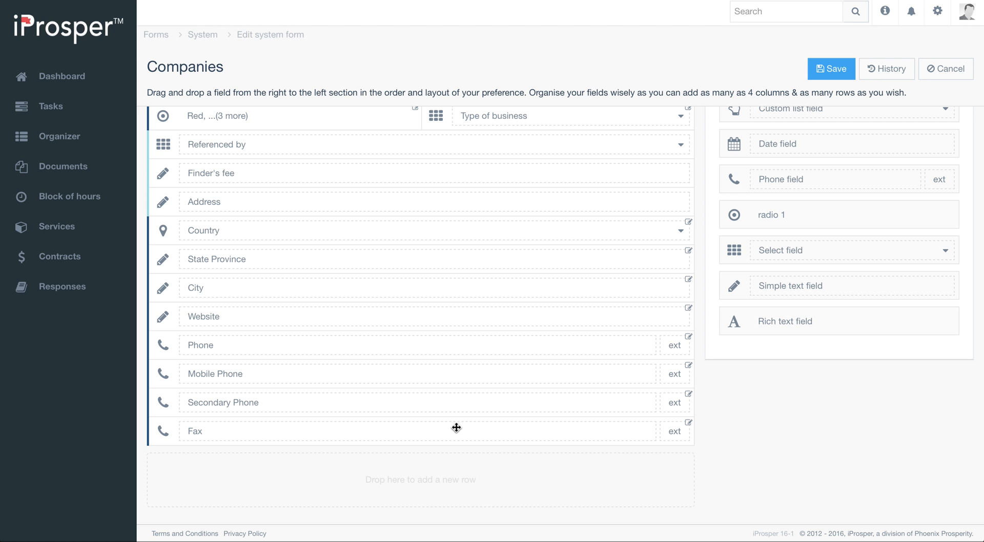
scroll(590, 287, "up", 3)
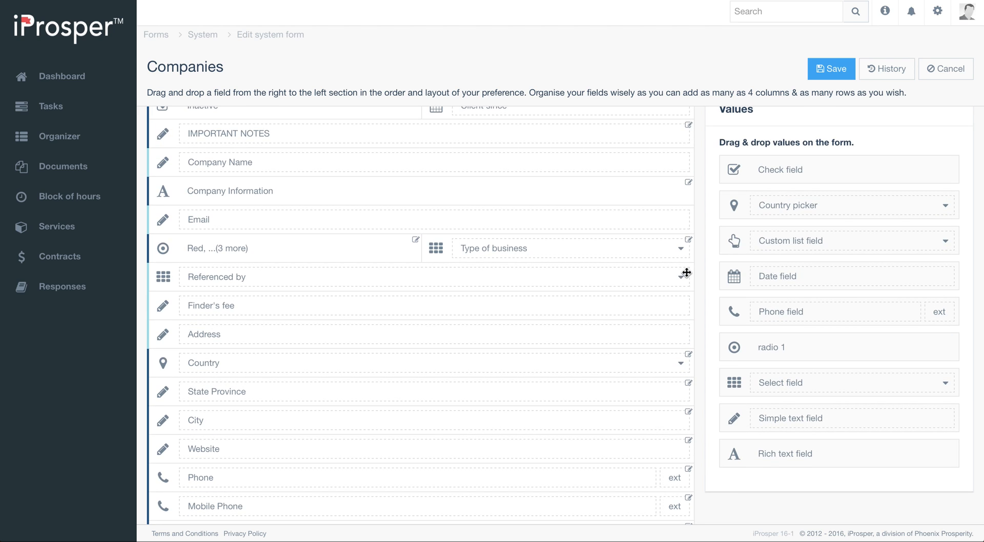
left_click(688, 241)
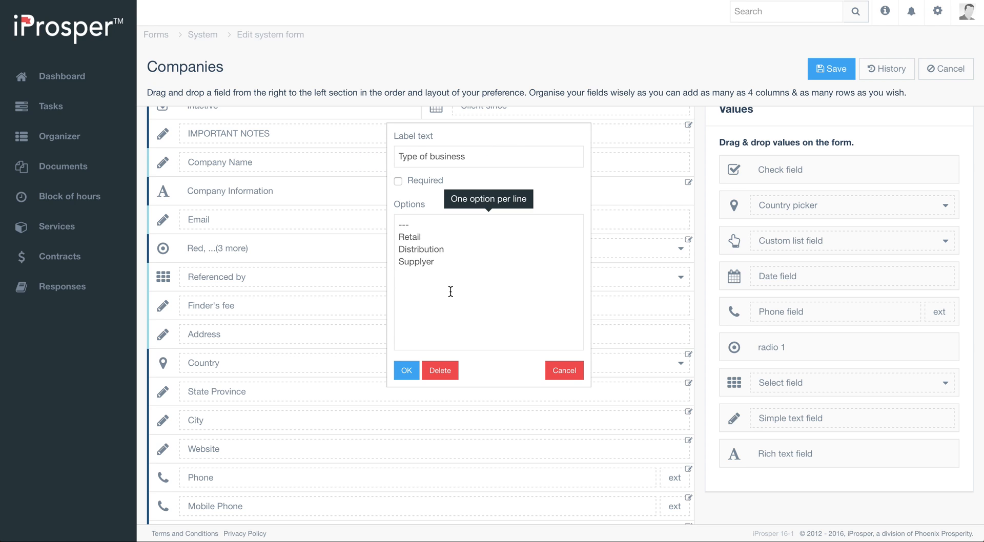
left_click(439, 370)
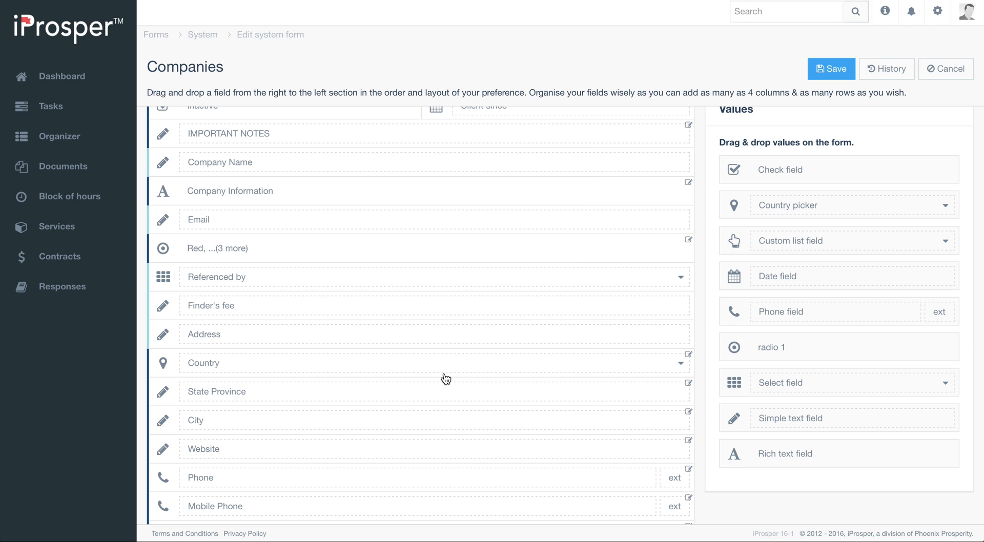
scroll(297, 147, "up", 1)
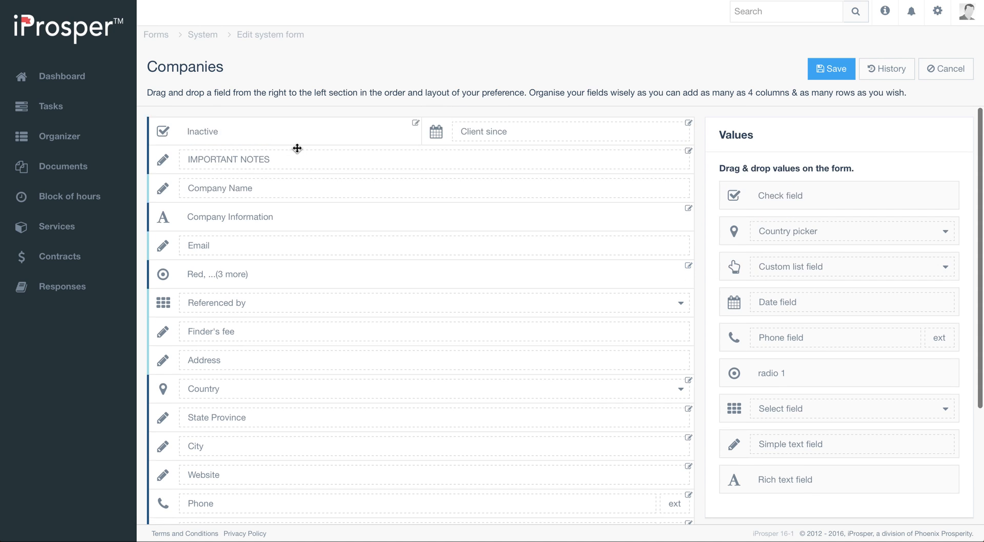
left_click(833, 70)
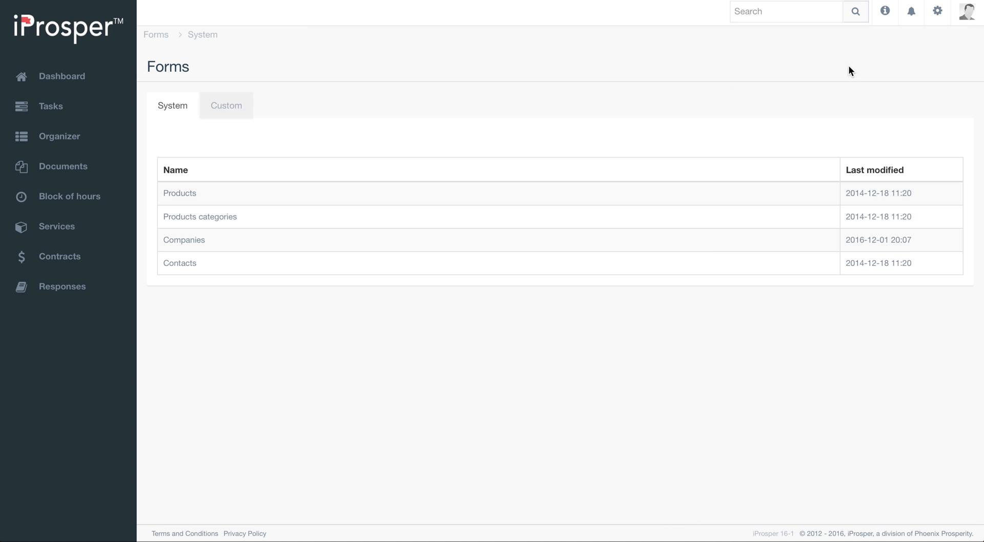
- Open the Akme Inc company record from the Organizer and review its information fields
left_click(64, 138)
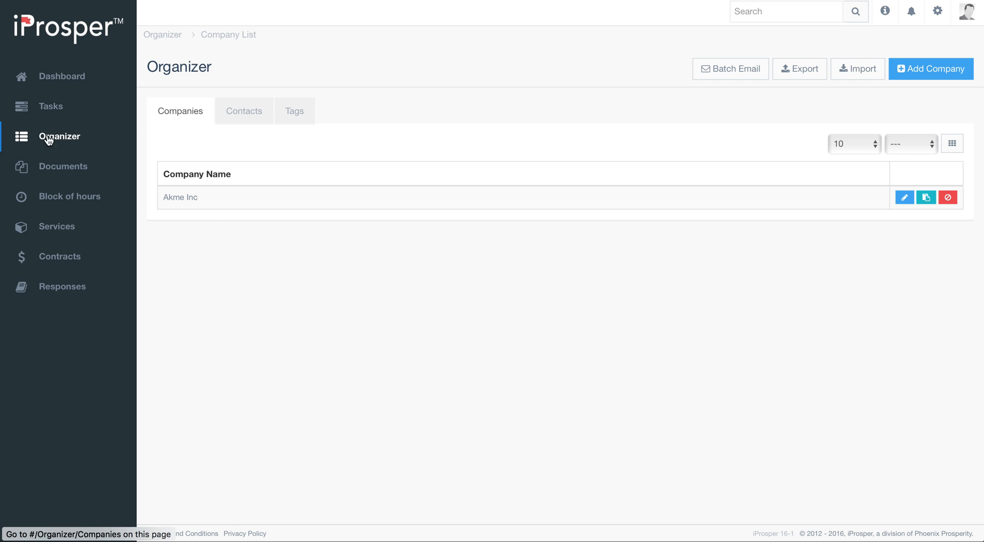
left_click(180, 197)
scroll(431, 279, "down", 8)
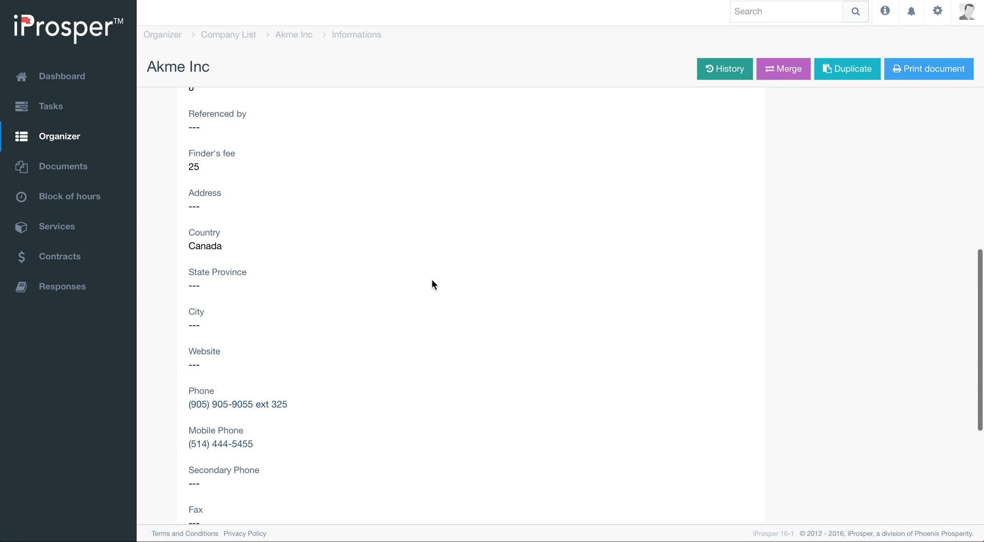
scroll(431, 284, "up", 10)
scroll(432, 284, "down", 12)
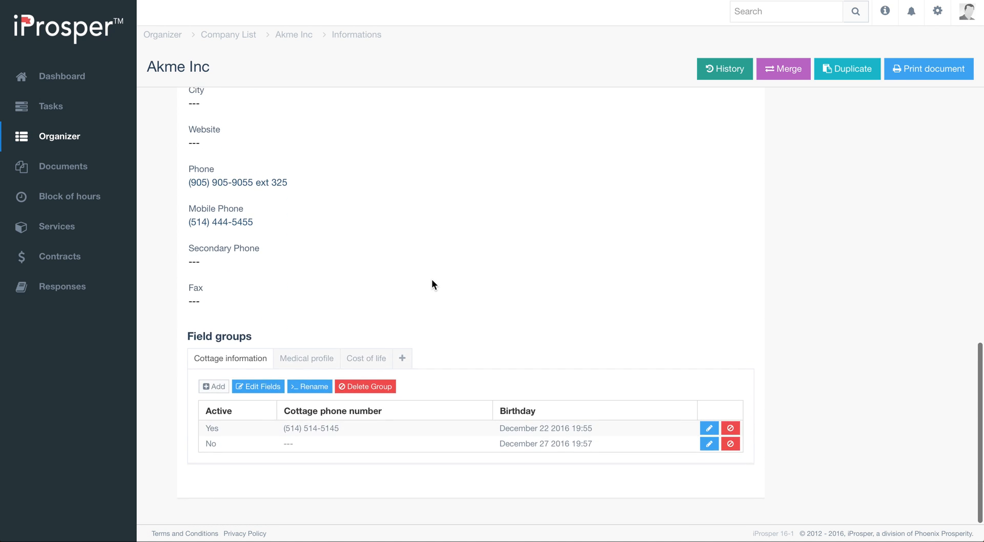
scroll(431, 281, "up", 10)
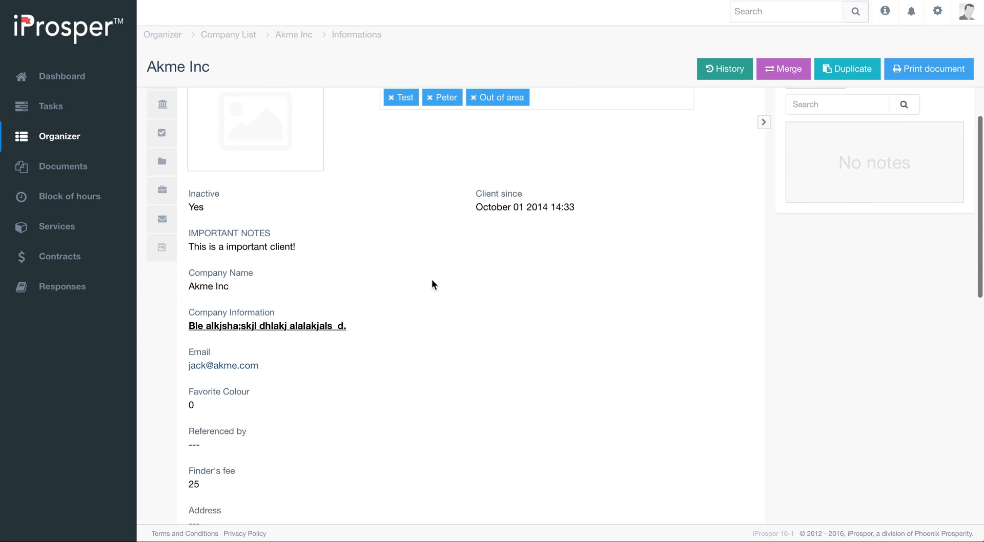
scroll(432, 280, "up", 1)
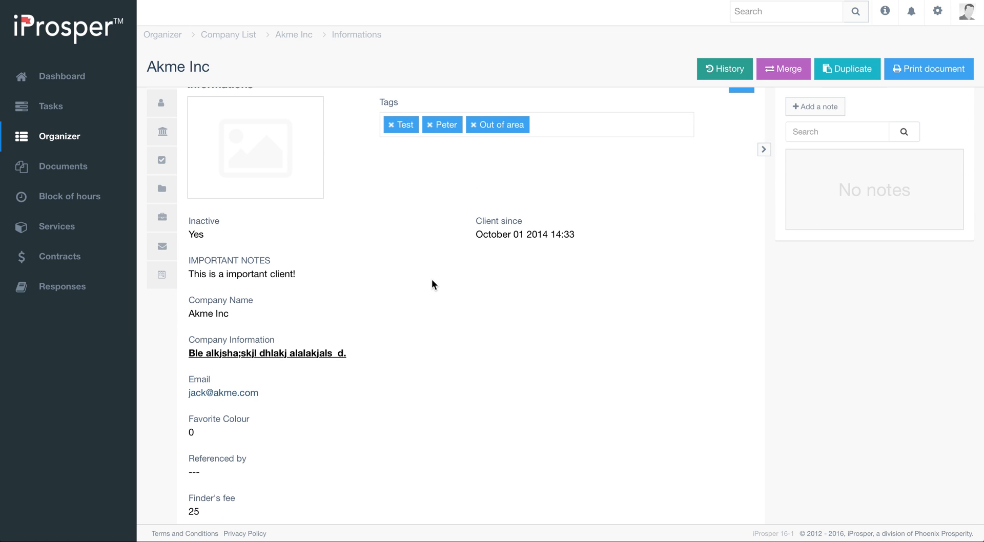
scroll(460, 364, "down", 5)
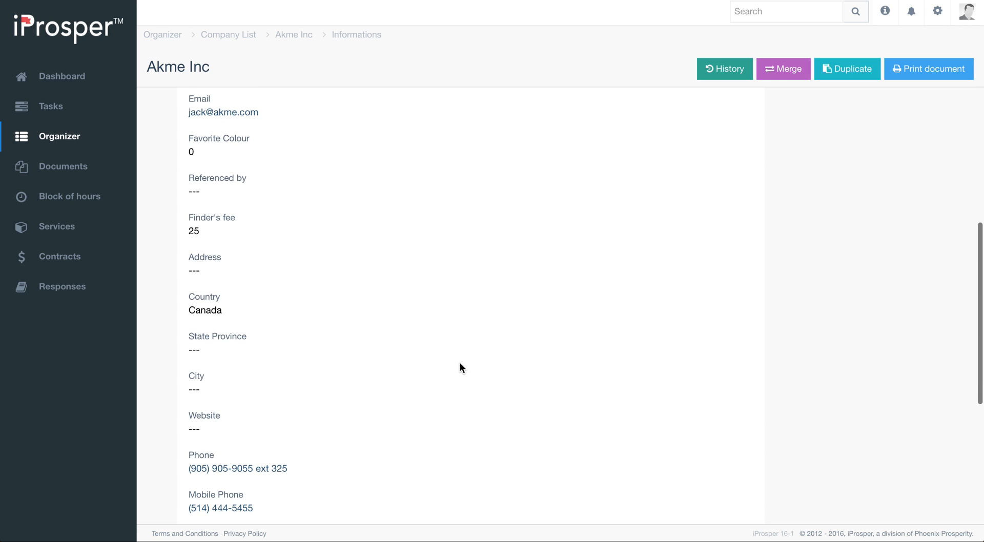
scroll(460, 364, "up", 5)
scroll(460, 364, "down", 10)
scroll(460, 364, "up", 10)
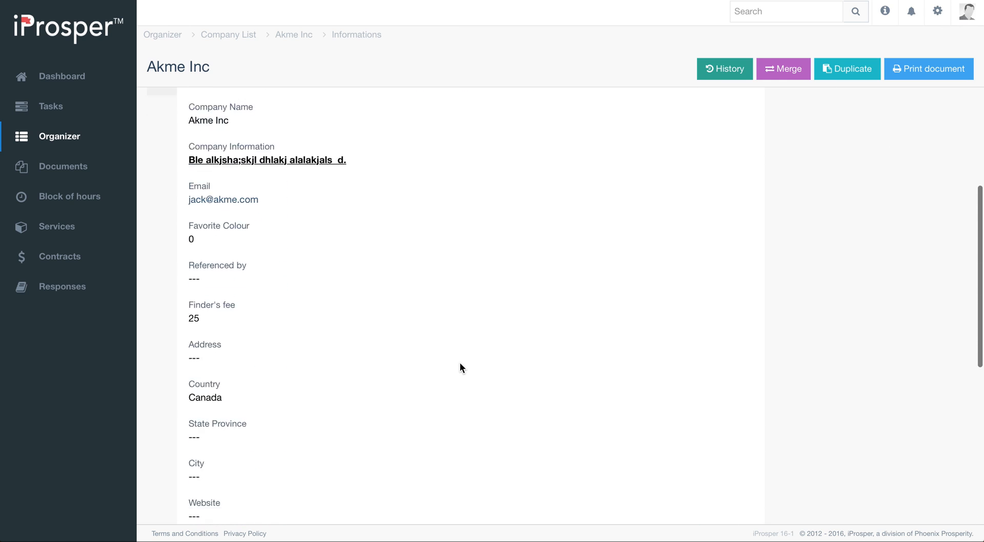
scroll(460, 364, "down", 3)
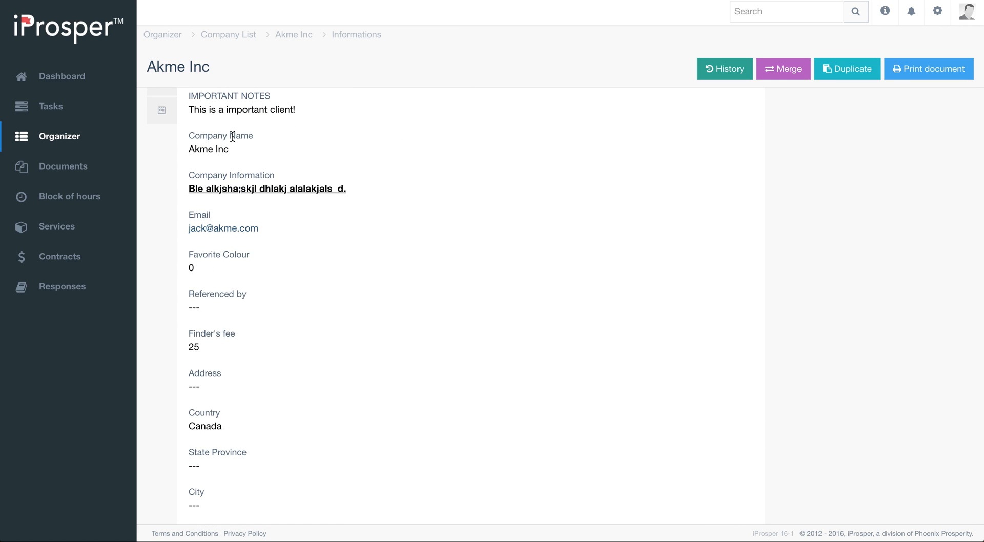
scroll(270, 445, "down", 8)
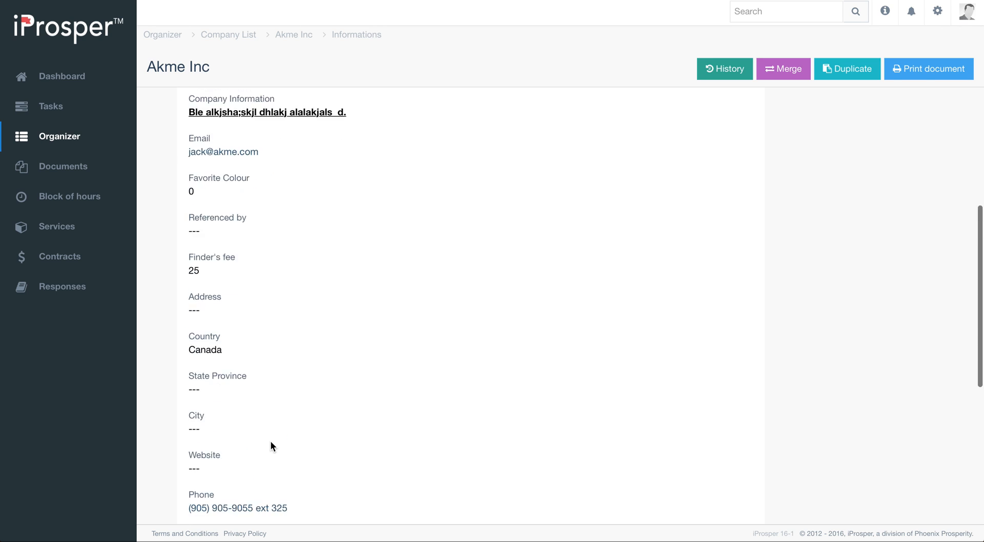
scroll(270, 445, "up", 7)
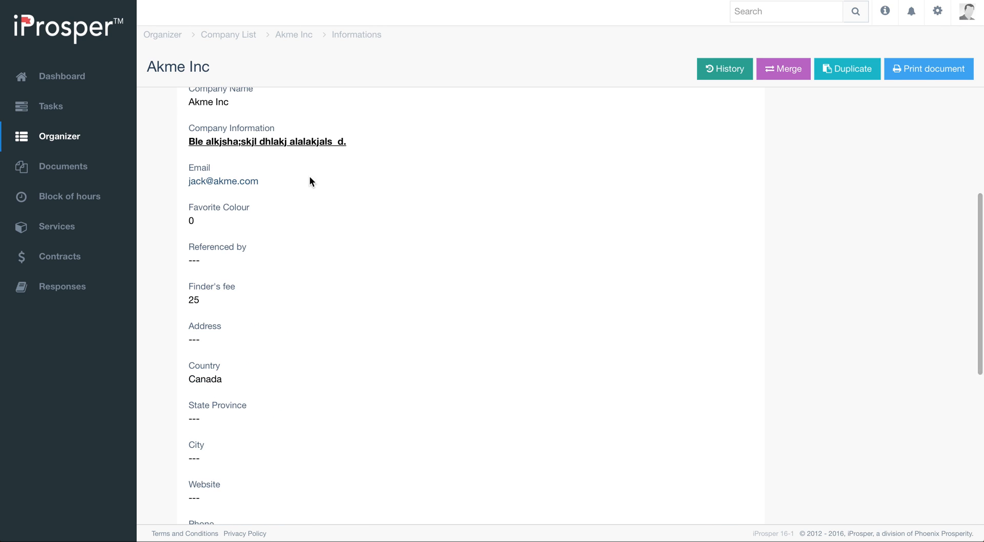
scroll(444, 251, "up", 5)
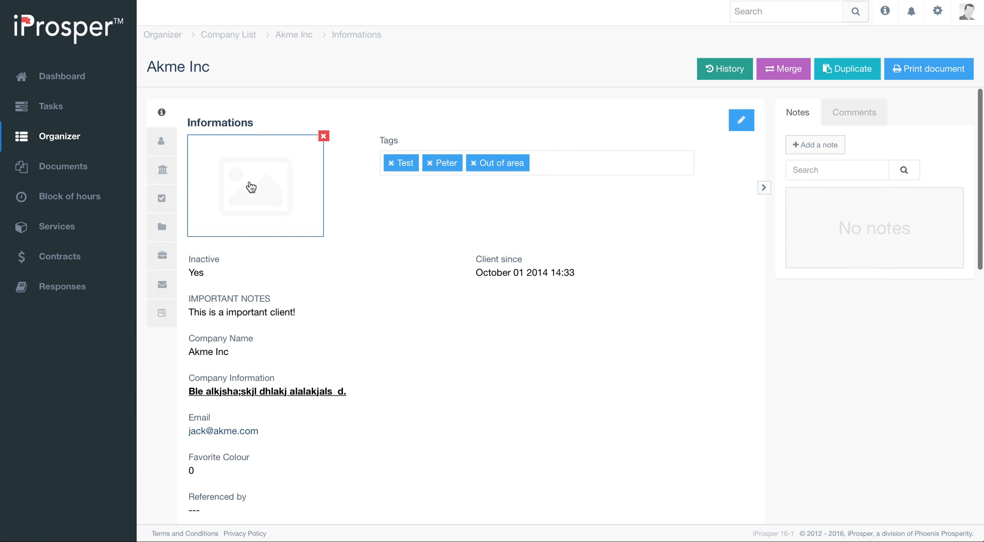
- Reopen the Companies form and move the Company Information row above Company Name
left_click(937, 15)
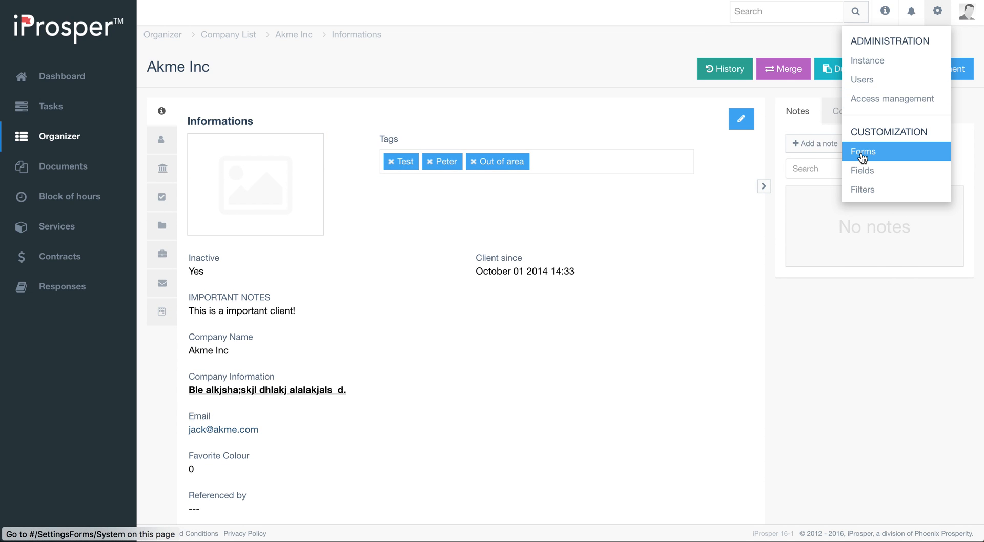
left_click(862, 156)
left_click(174, 243)
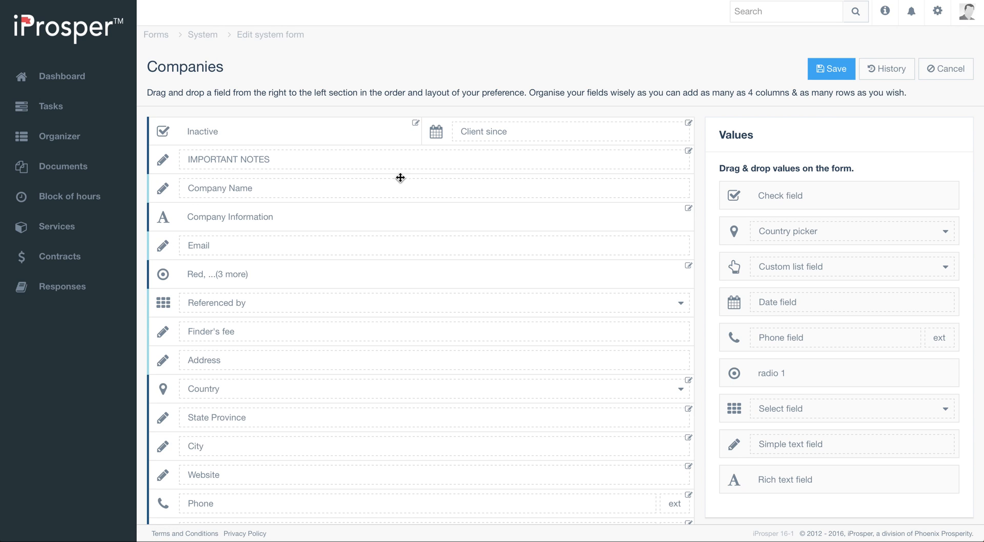
scroll(529, 262, "down", 2)
scroll(529, 262, "up", 2)
left_click_drag(151, 217, 498, 184)
left_click_drag(164, 210, 404, 173)
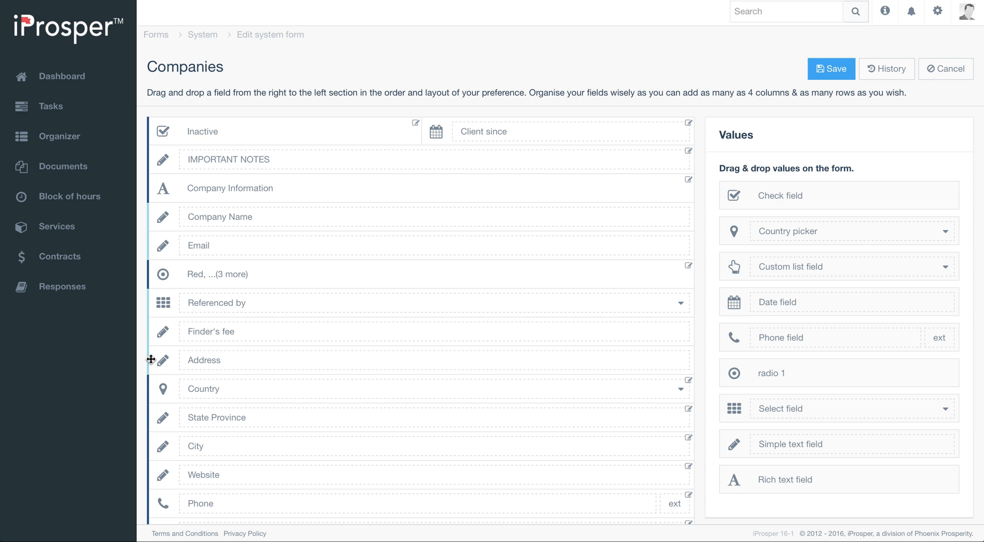
- Place the Website field beside Company Name on the same row
scroll(241, 419, "down", 3)
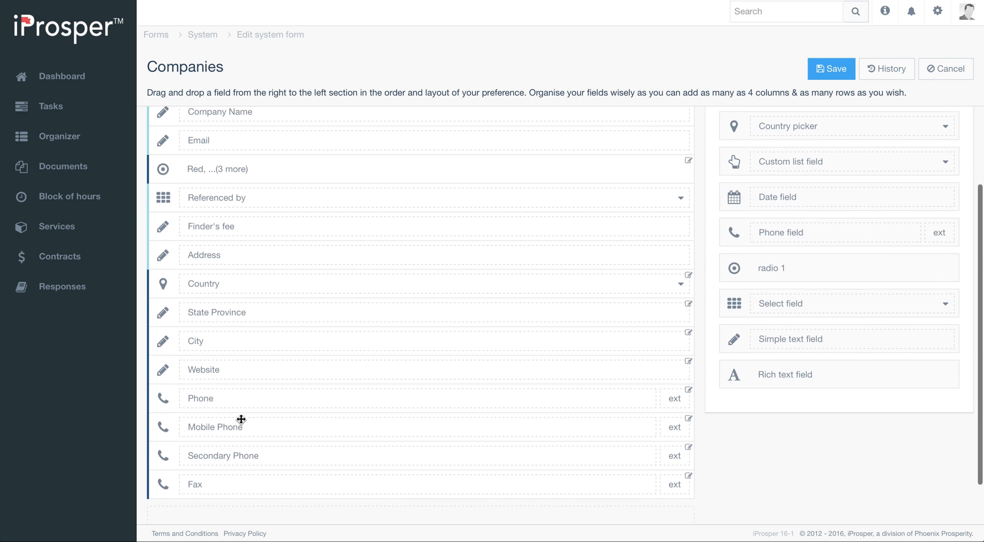
scroll(241, 420, "up", 2)
left_click_drag(152, 448, 681, 196)
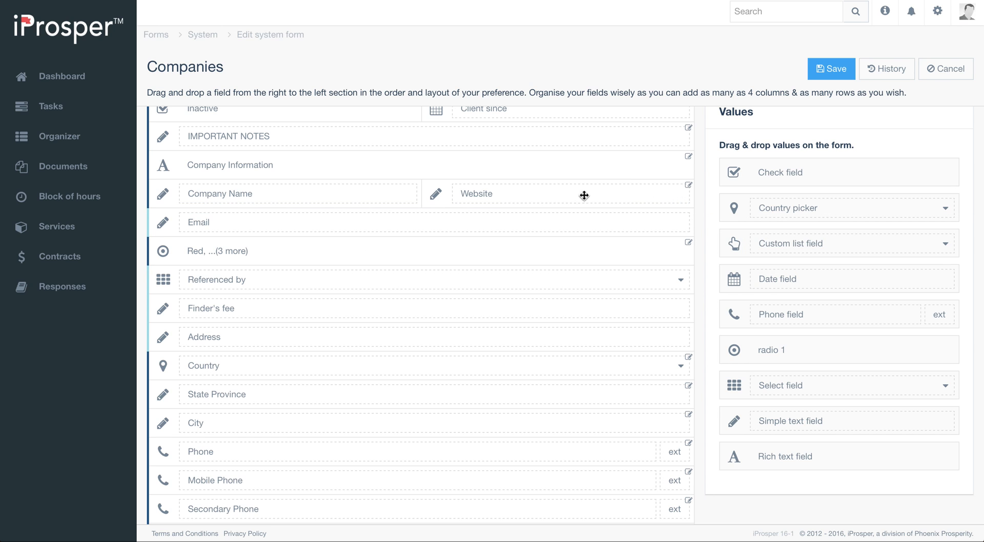
- Combine City, State Province and Country into a single row, in that order
scroll(303, 250, "up", 1)
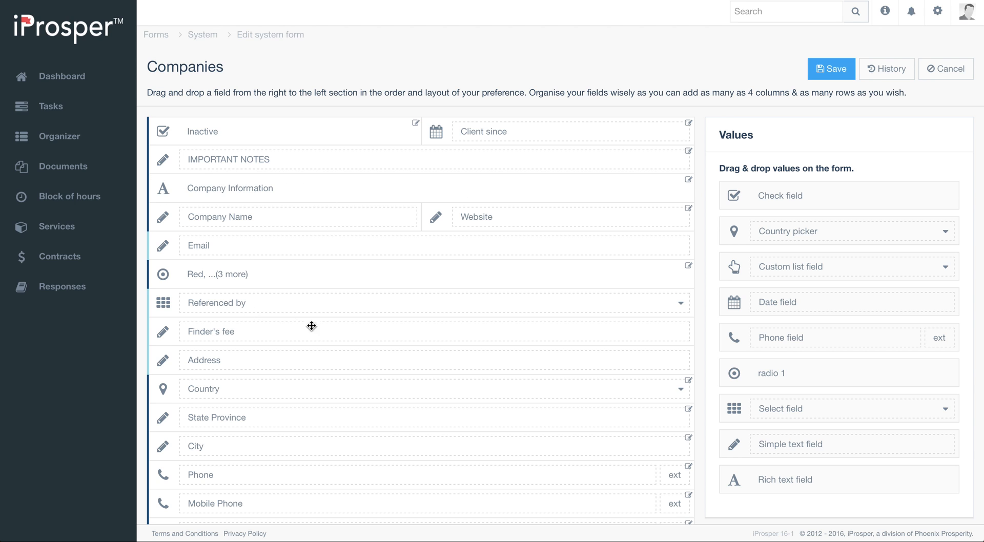
scroll(315, 328, "down", 3)
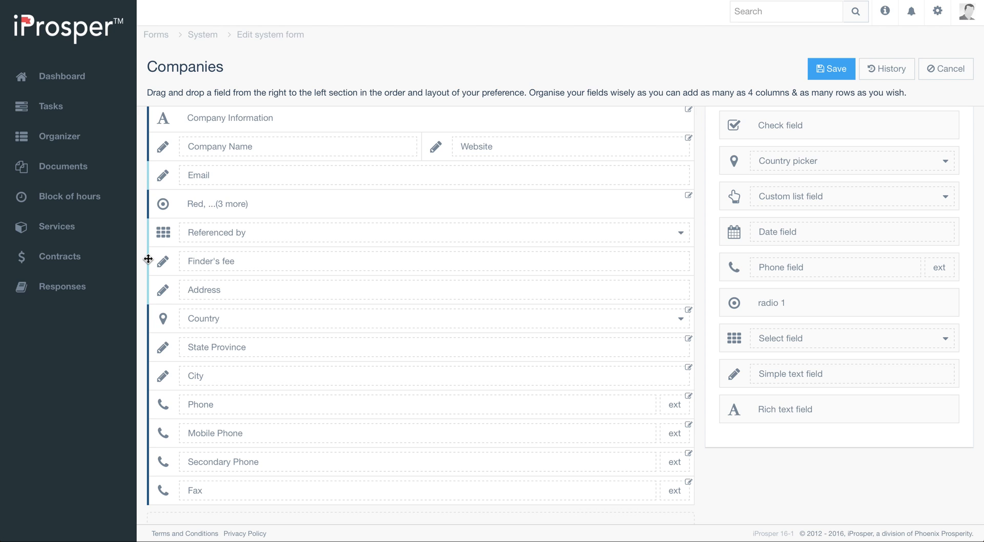
left_click_drag(148, 258, 242, 257)
left_click_drag(151, 346, 472, 327)
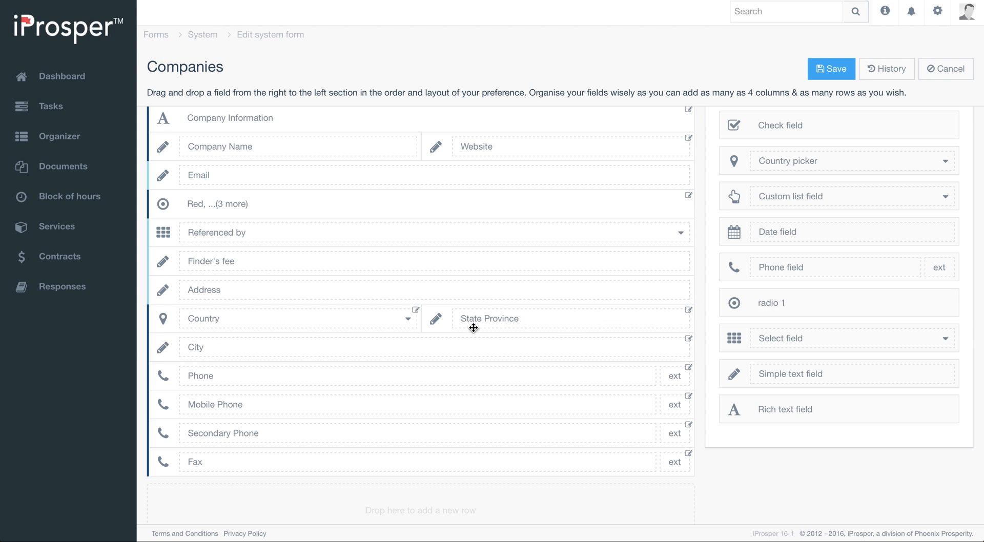
left_click_drag(150, 350, 152, 322)
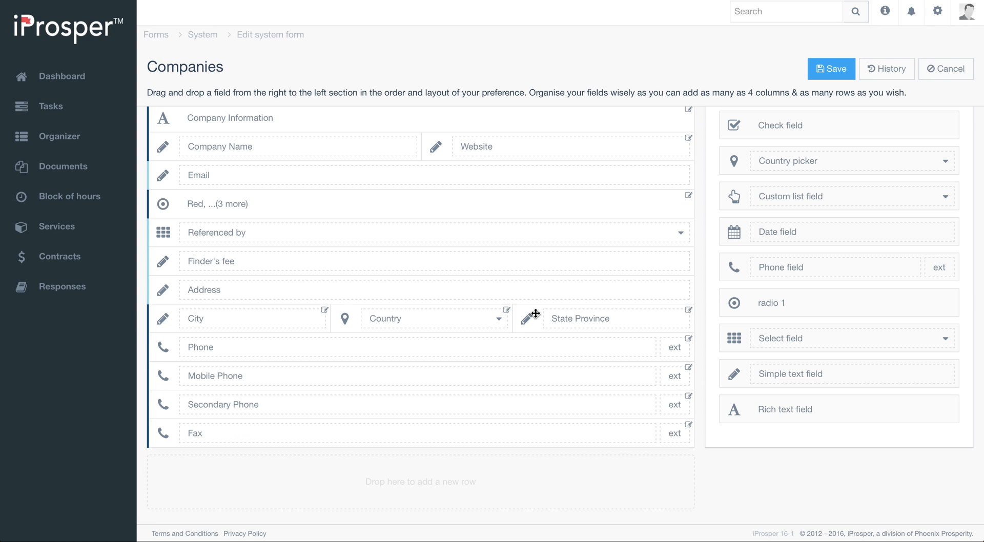
left_click_drag(535, 314, 341, 321)
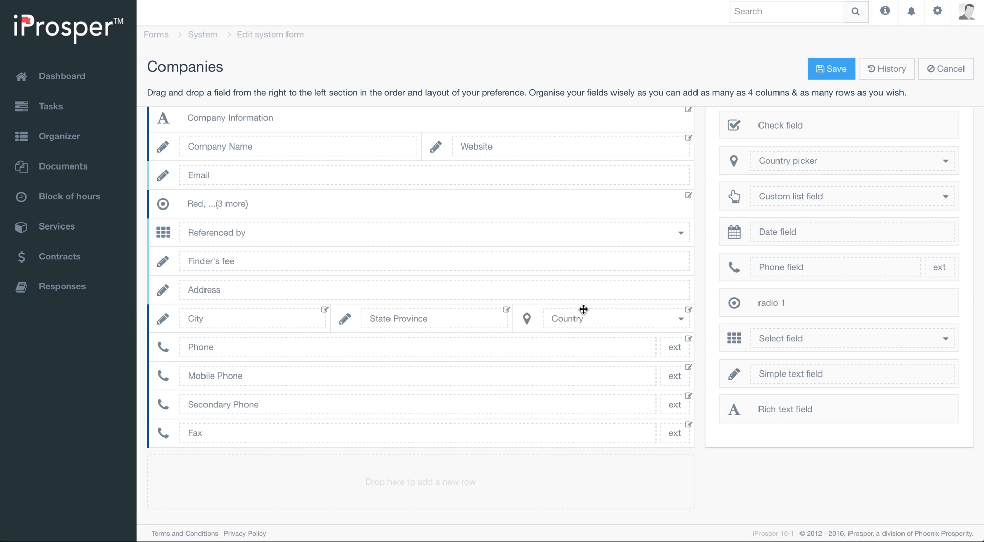
- Put Phone, Mobile Phone and Secondary Phone on one row, and move the colour radio field below Fax
left_click_drag(152, 376, 248, 374)
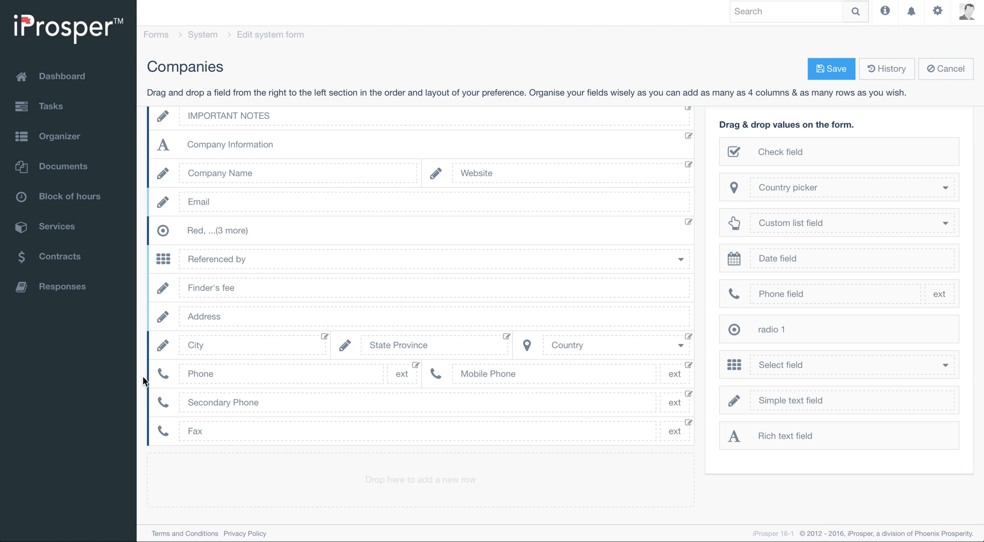
left_click_drag(158, 409, 615, 373)
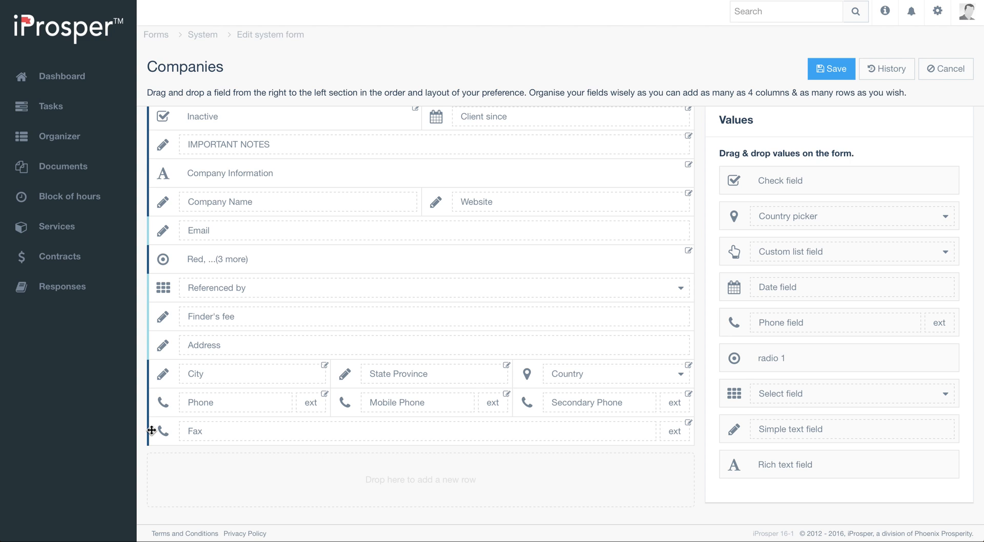
left_click(148, 256)
left_click_drag(149, 257, 156, 444)
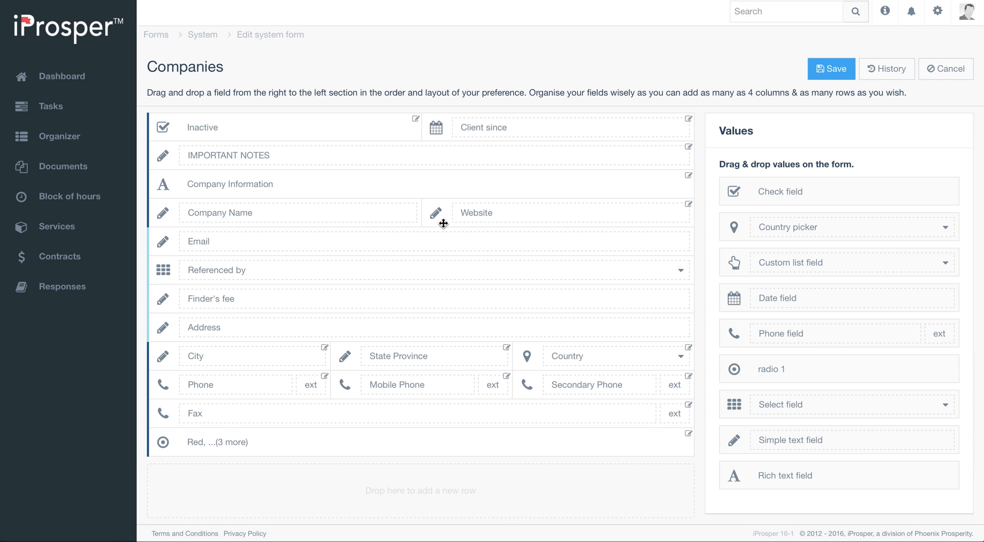
- Save the Companies form layout, reopen the form, and browse its saved version history
left_click(823, 69)
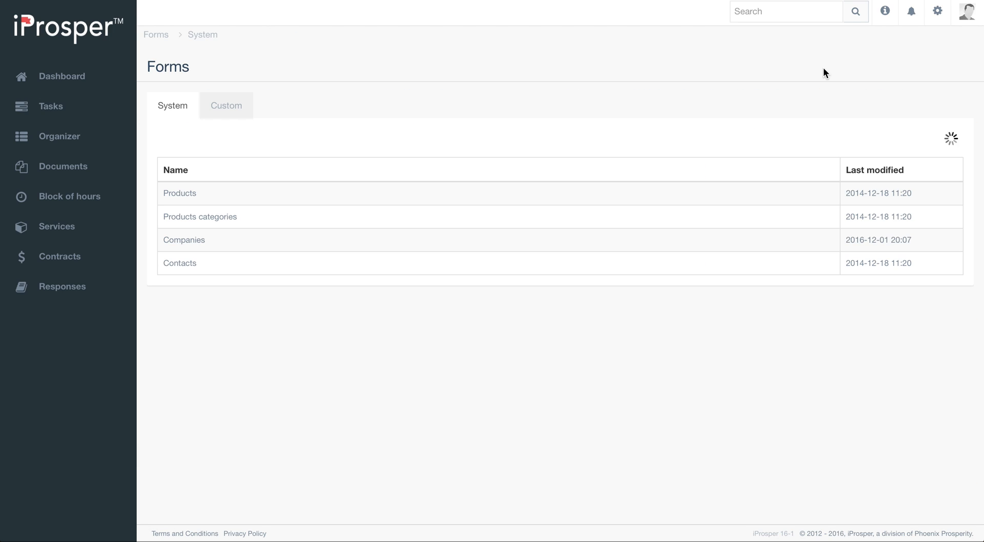
left_click(194, 246)
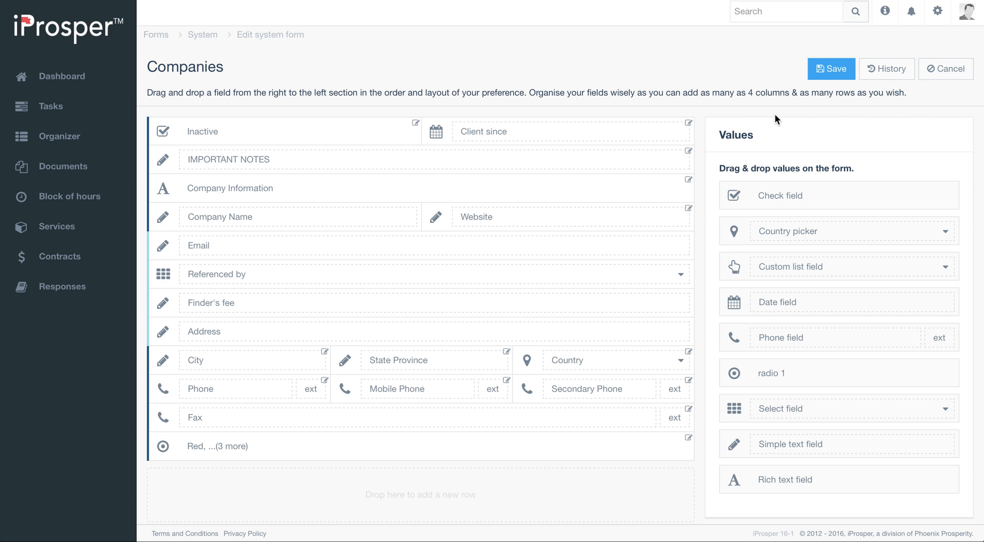
left_click(891, 77)
left_click(417, 94)
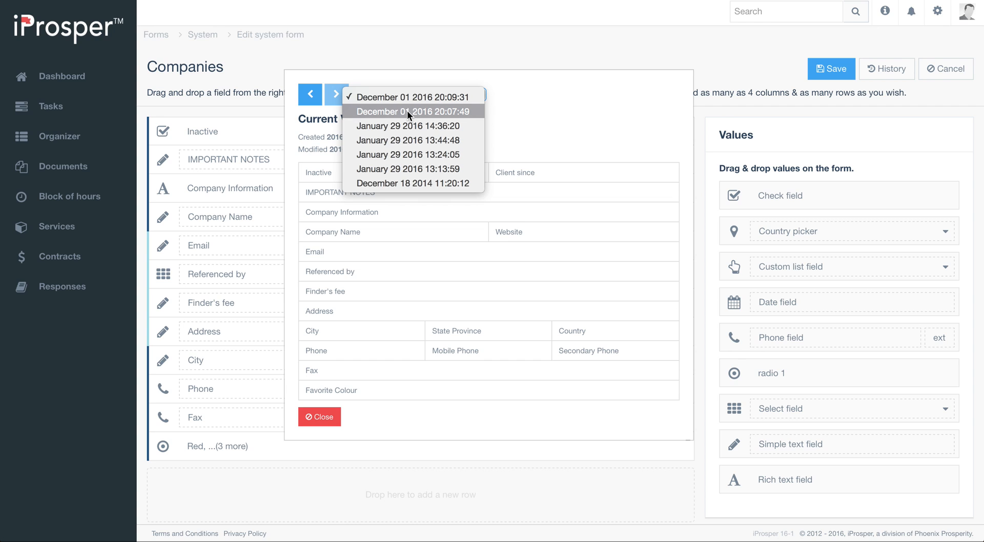
left_click(587, 81)
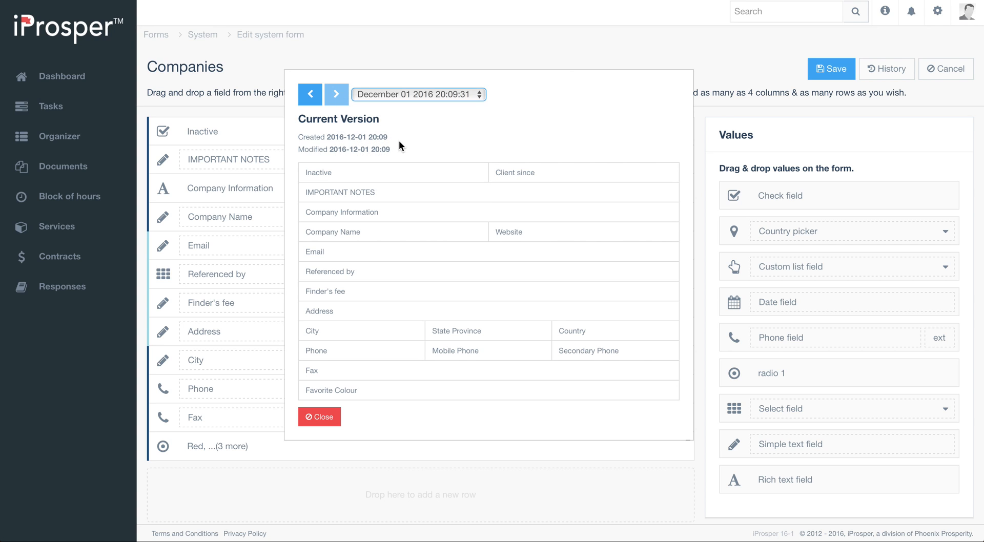
left_click(321, 417)
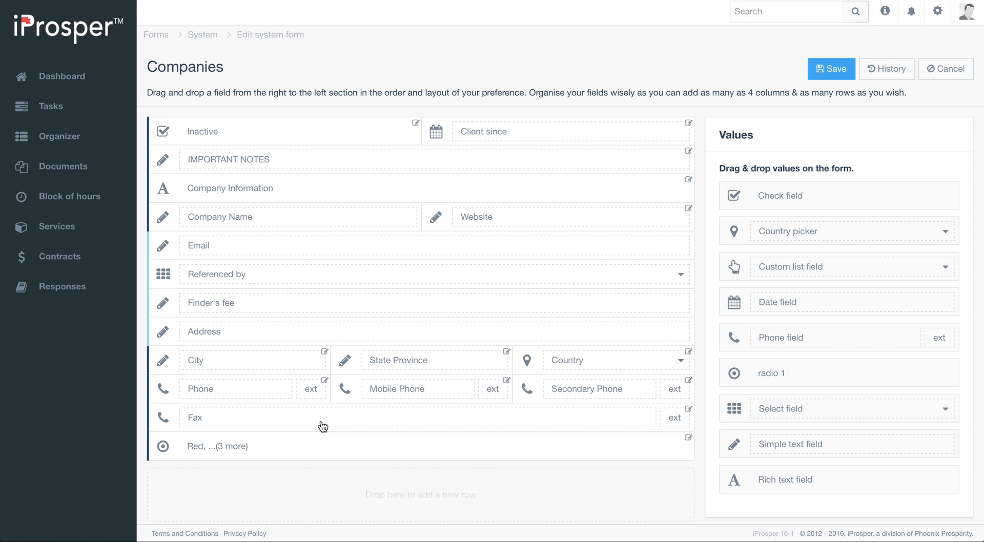
- Save the form again and open the Akme Inc company record to review the new field layout
left_click(837, 71)
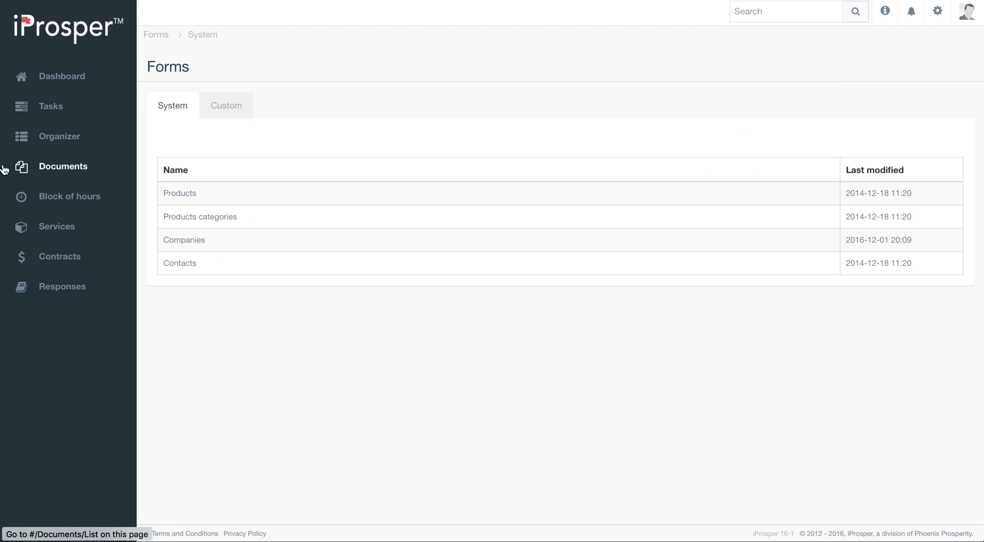
left_click(72, 142)
left_click(214, 199)
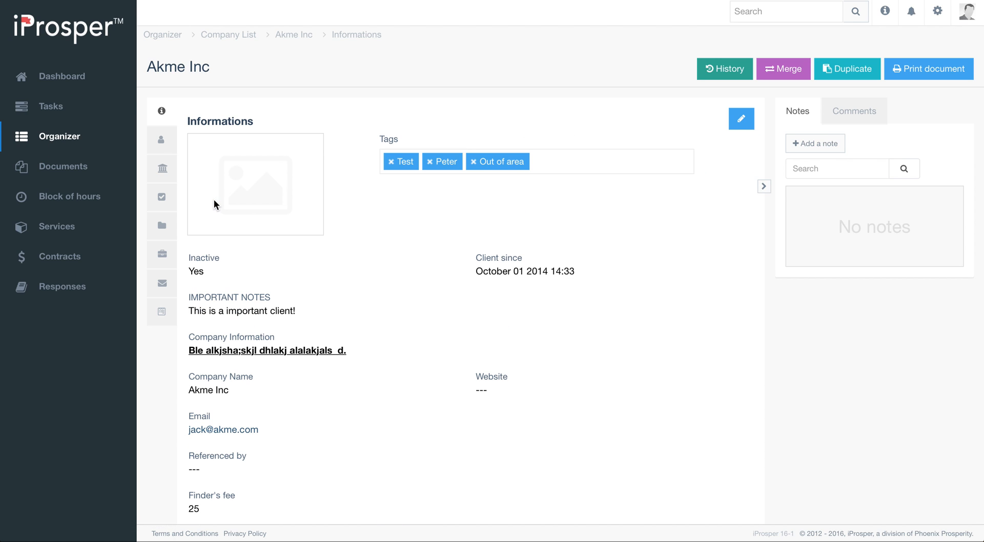
scroll(384, 237, "down", 2)
scroll(384, 236, "down", 6)
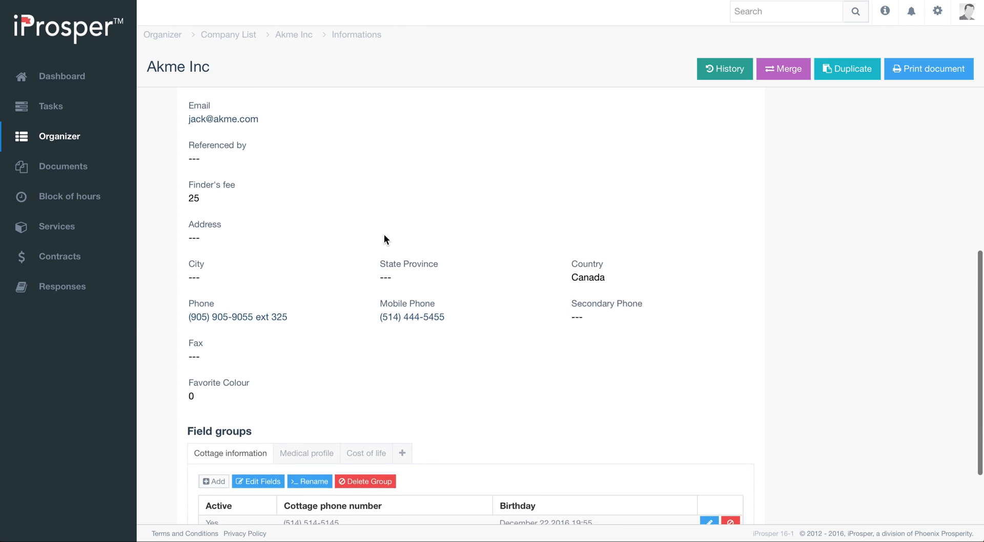
scroll(385, 237, "up", 5)
scroll(385, 239, "down", 5)
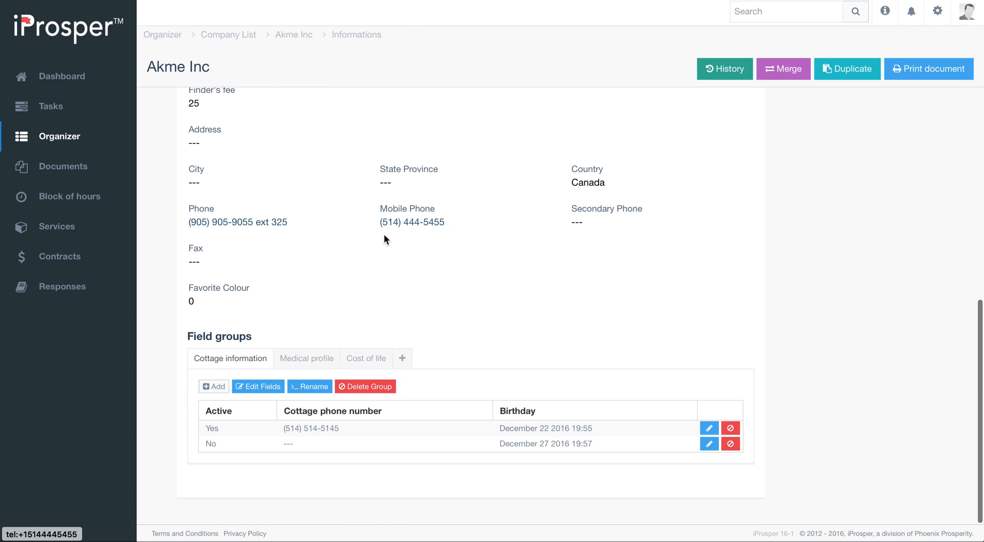
scroll(385, 239, "up", 7)
scroll(384, 237, "down", 5)
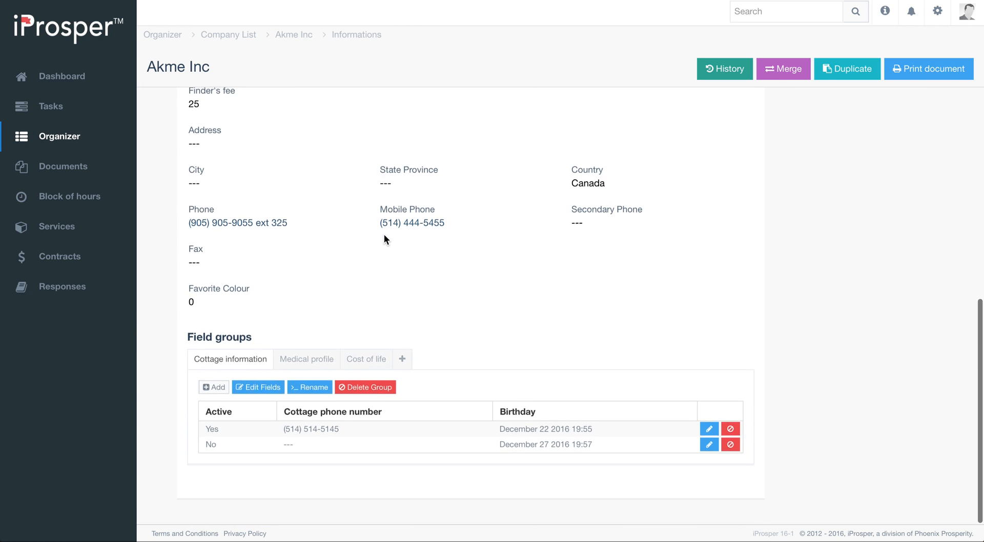
scroll(384, 236, "up", 6)
scroll(385, 239, "down", 5)
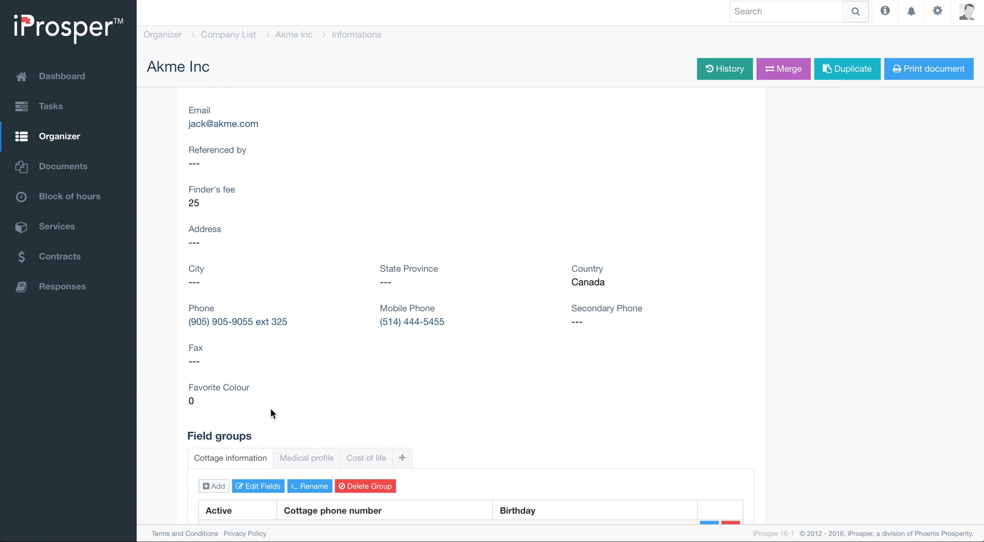
scroll(393, 229, "up", 6)
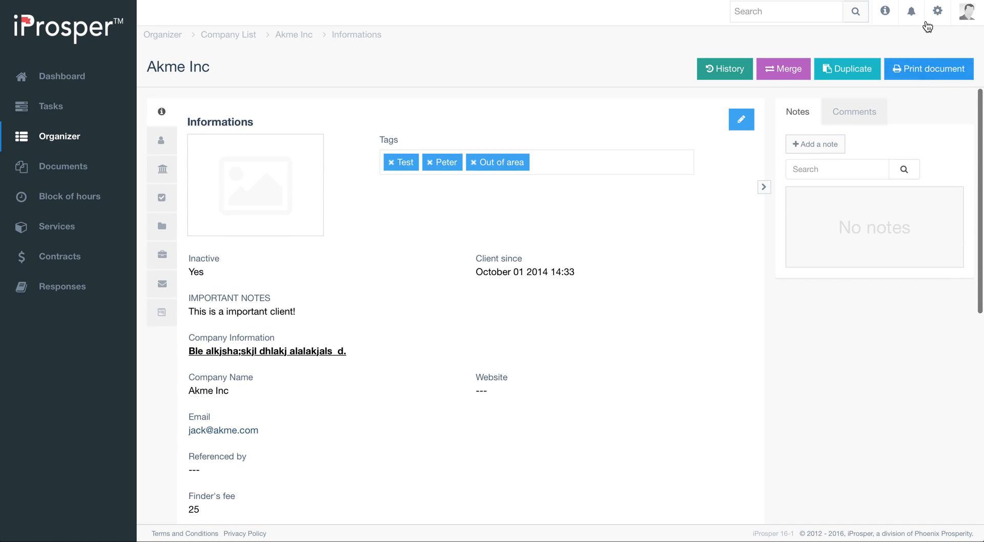
- Reopen the Companies form and add a select field in a new row below the colour field
left_click(946, 15)
left_click(871, 152)
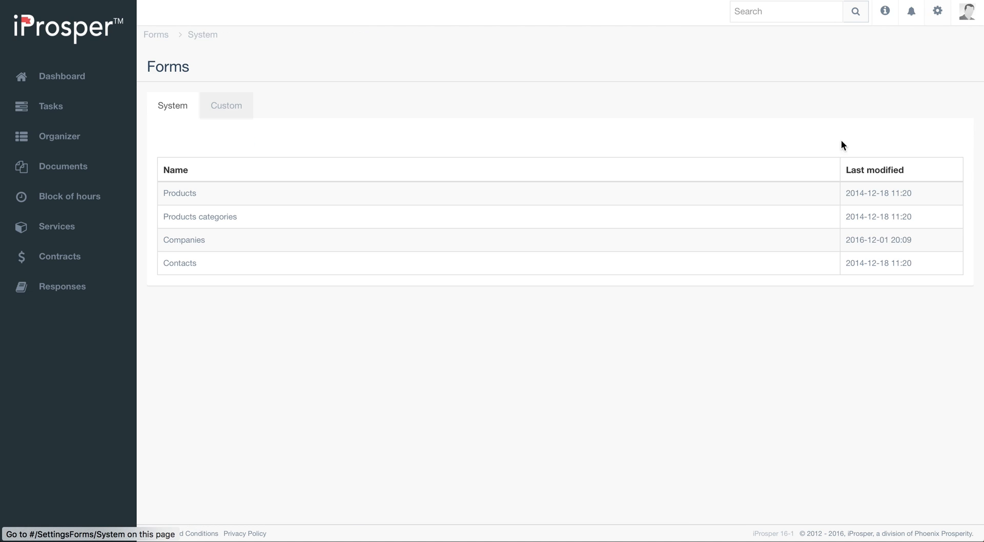
left_click(189, 246)
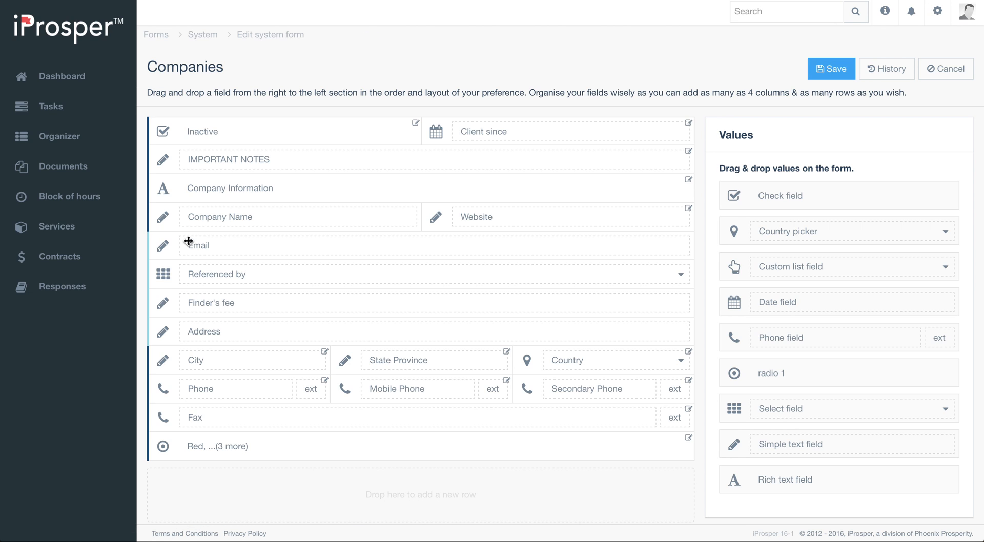
scroll(595, 295, "down", 1)
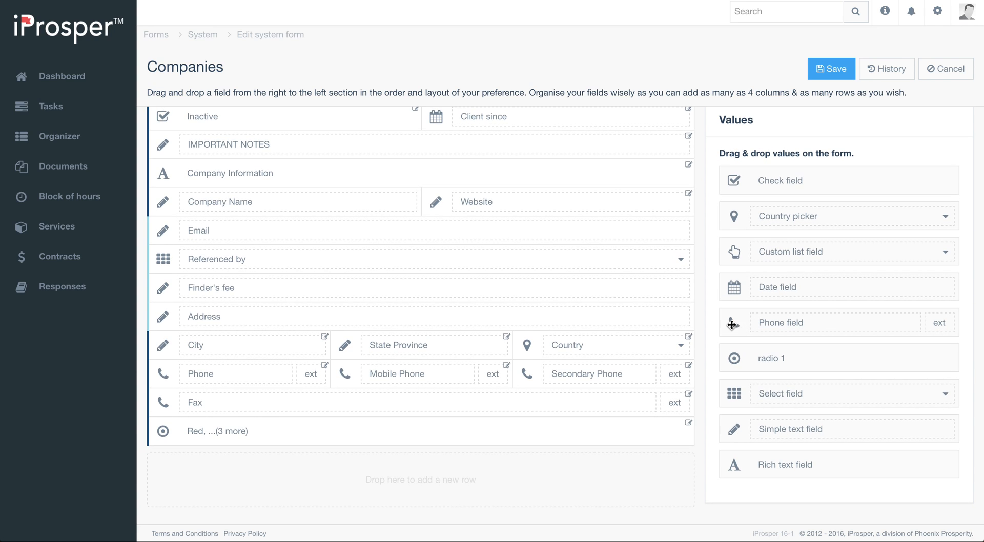
left_click_drag(734, 394, 314, 448)
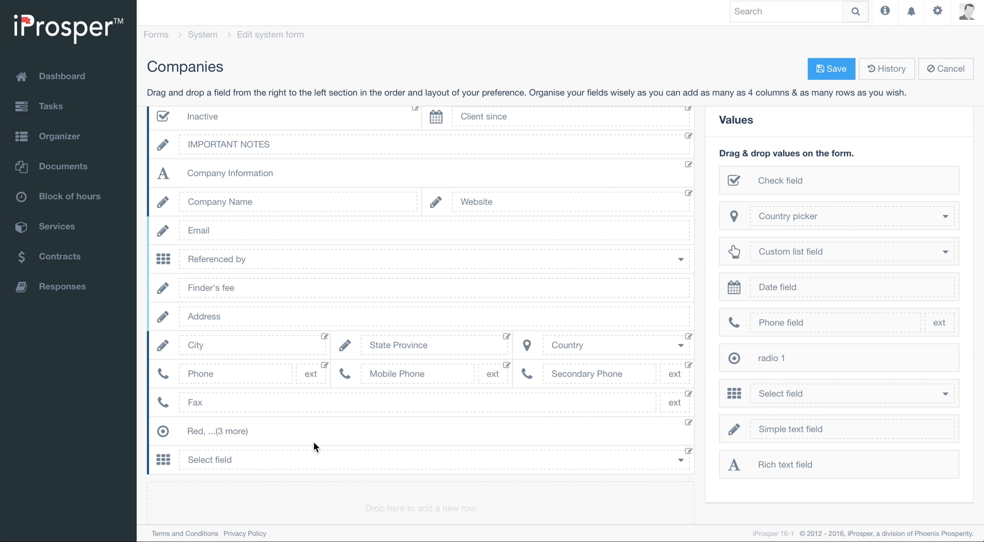
- Rename the new select field's label to Type of business
left_click(688, 452)
double_click(448, 157)
triple_click(448, 157)
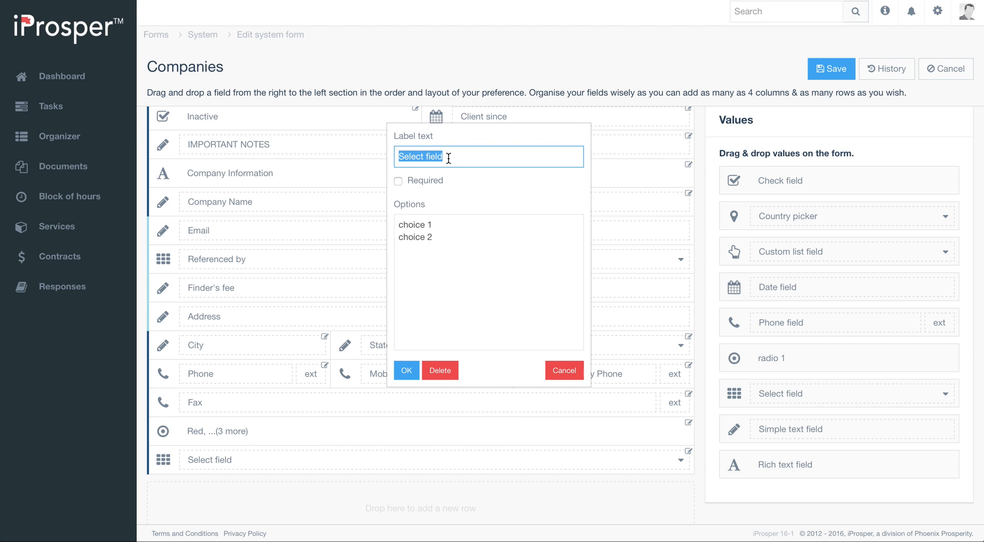
type("Type of business")
- Replace the select field's options with ---, Retail, Online and Broker, one per line, and confirm
left_click(399, 225)
key("ctrl+a")
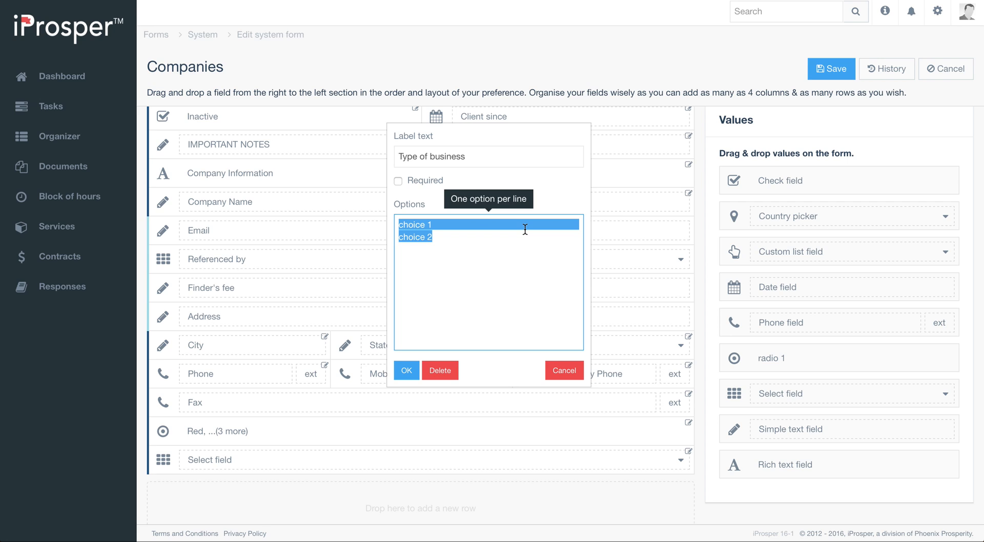
type("---")
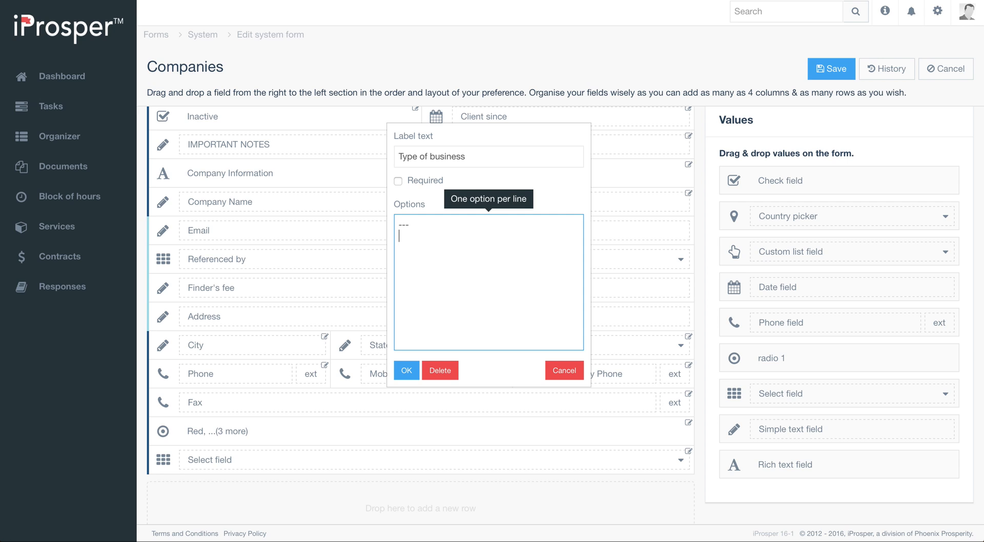
type("Retail")
key("Return")
type("Online")
key("Return")
type("Broker")
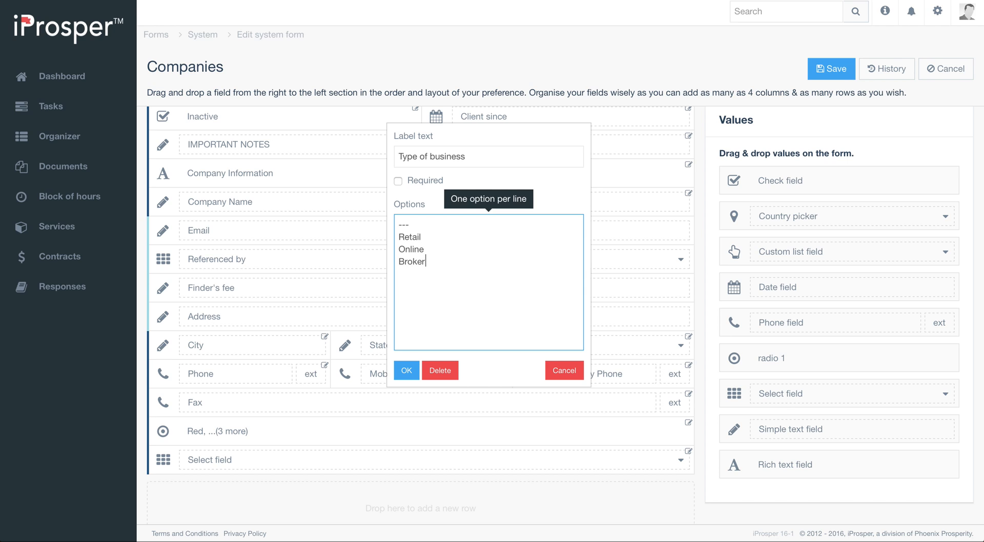
left_click(406, 370)
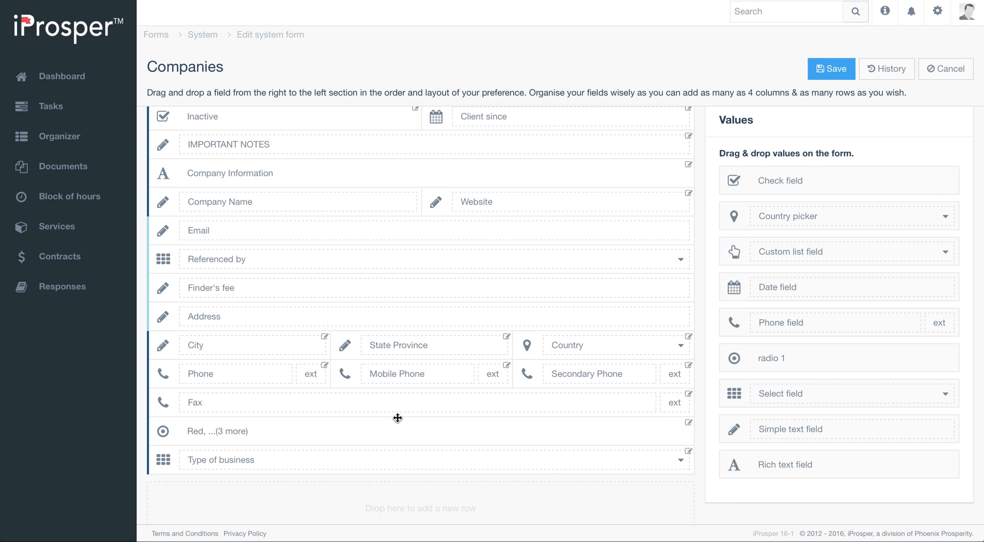
- Save the form and reopen the Akme Inc company record
left_click(832, 69)
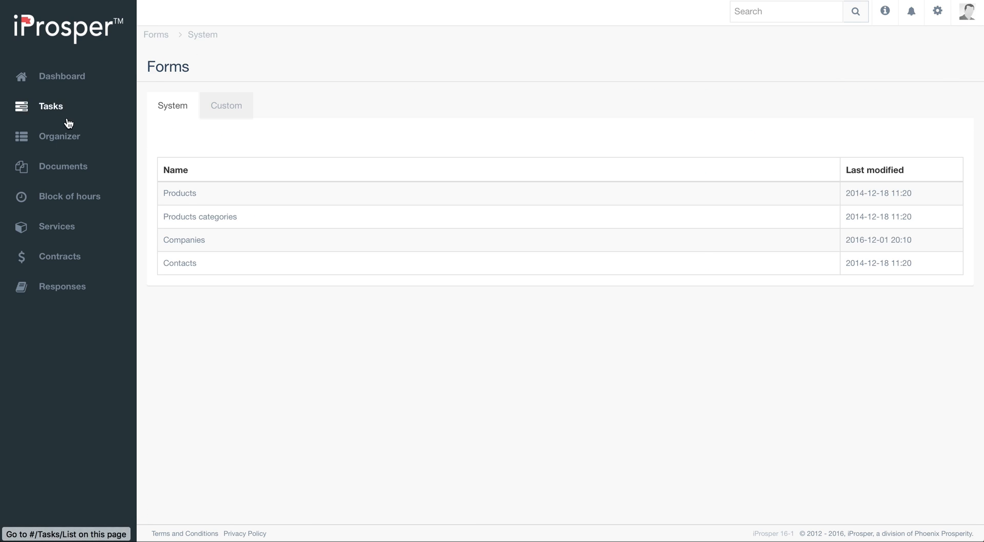
left_click(51, 136)
left_click(200, 198)
scroll(381, 235, "down", 5)
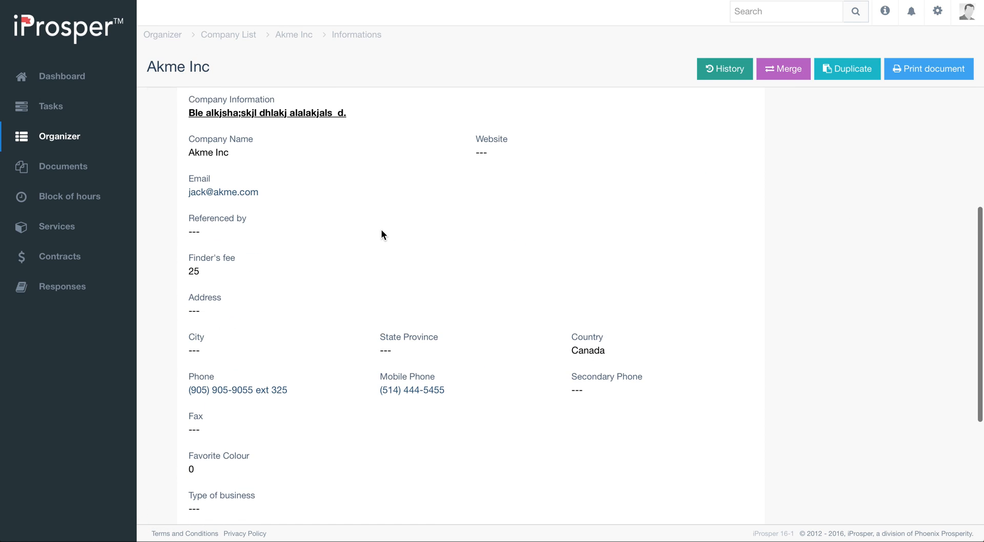
scroll(381, 234, "up", 5)
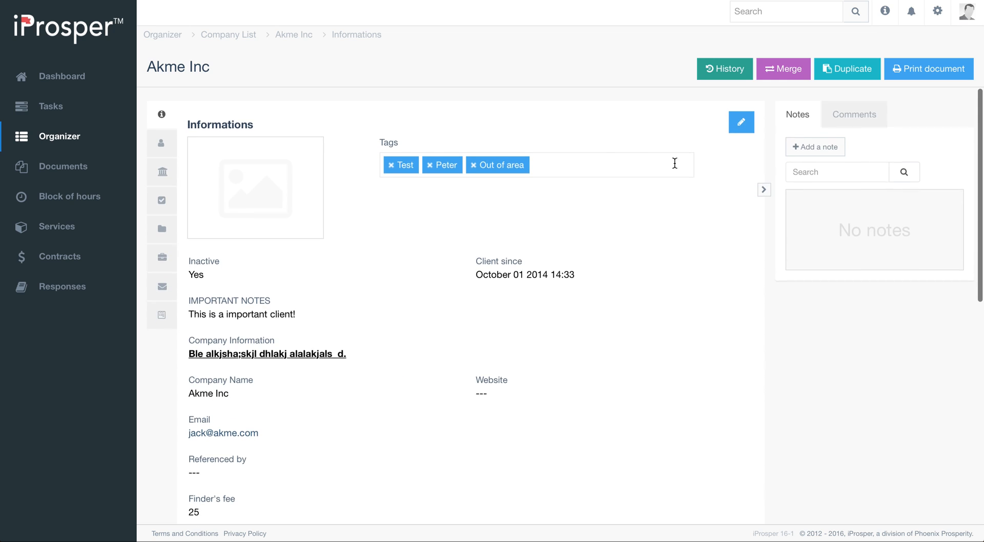
- Edit the Akme Inc record and set its Type of business to Retail
left_click(744, 127)
scroll(474, 209, "down", 5)
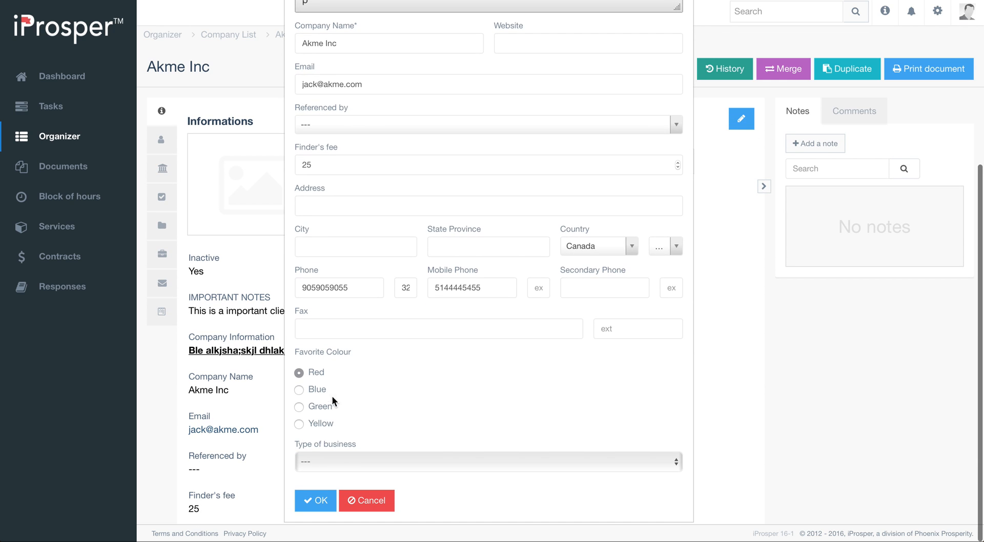
left_click(359, 457)
left_click(342, 482)
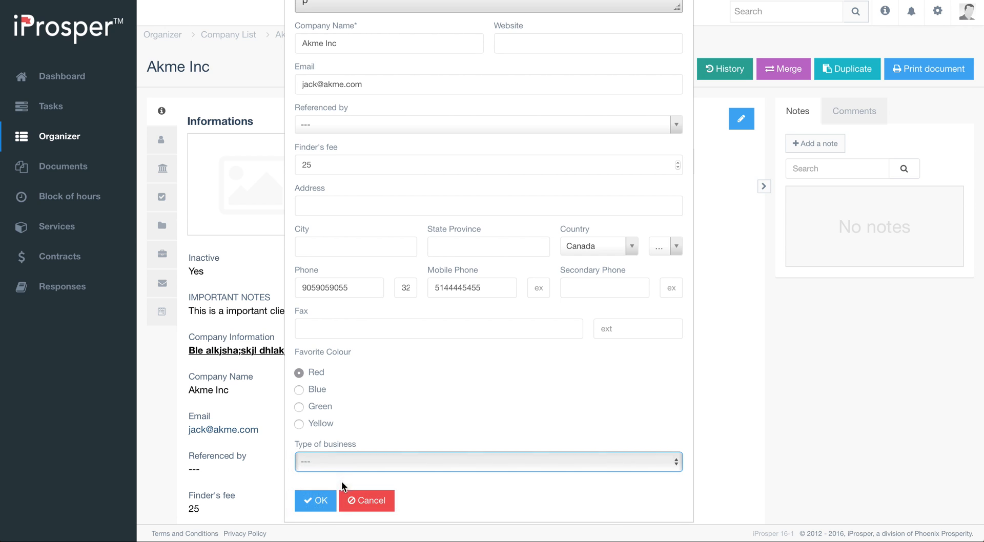
left_click(318, 501)
scroll(399, 345, "down", 10)
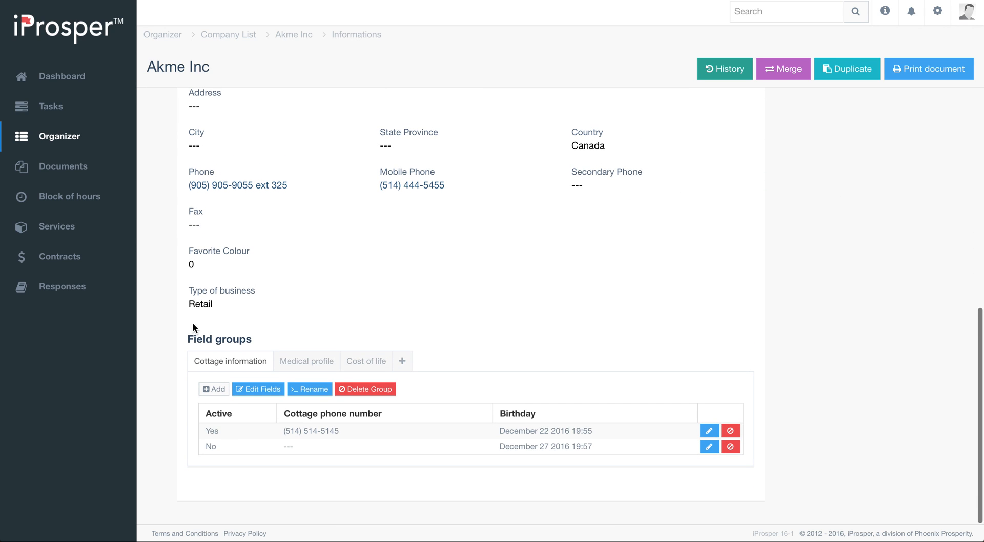
scroll(295, 290, "up", 10)
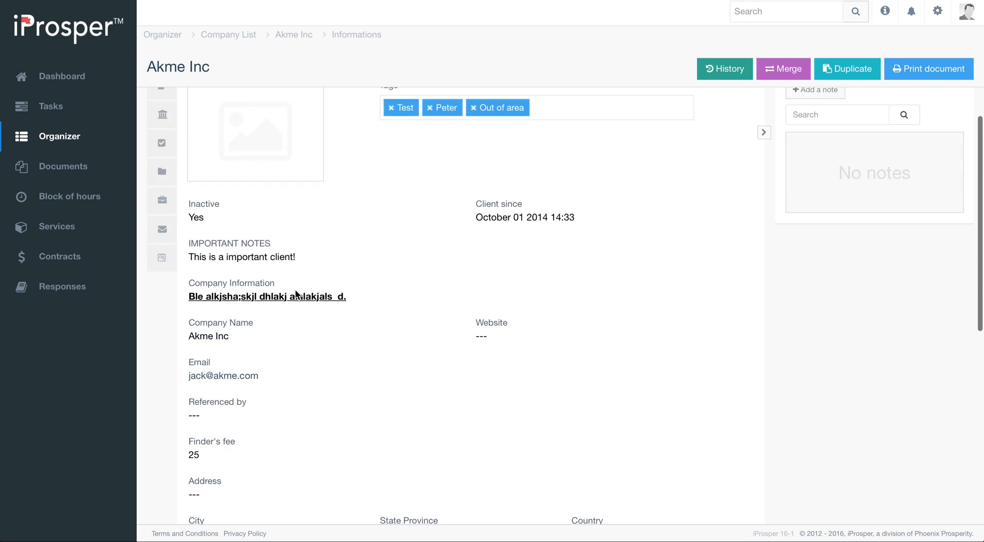